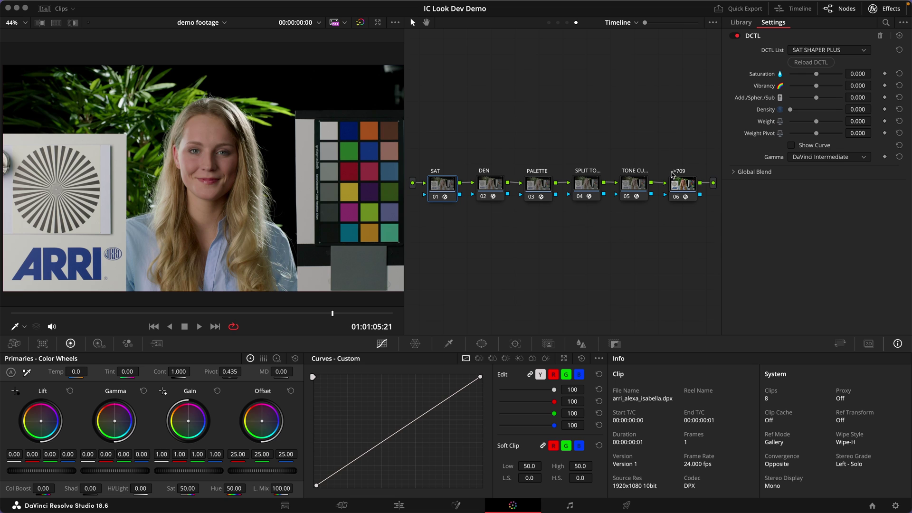
# Examine the Clip, Group Pre-Clip and Timeline node graphs, including the Color Space Transform settings of the ->709 node.
pyautogui.click(558, 22)
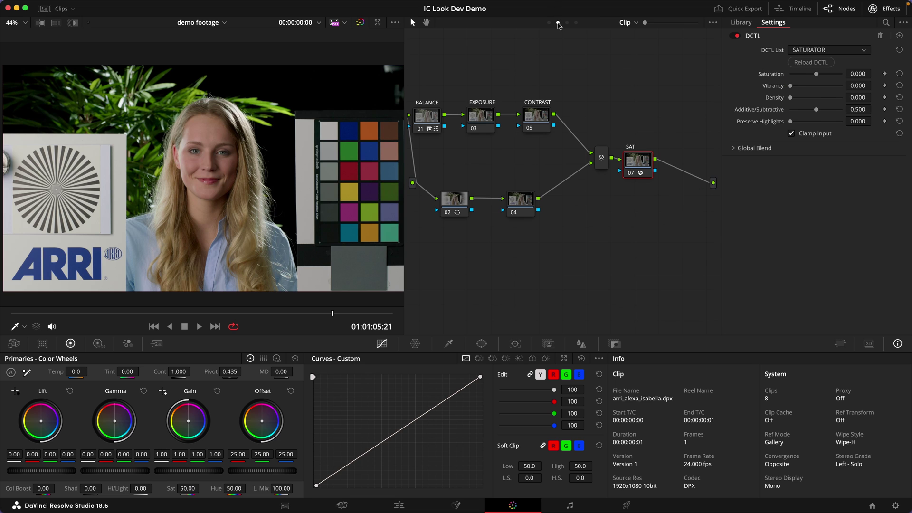
pyautogui.click(548, 23)
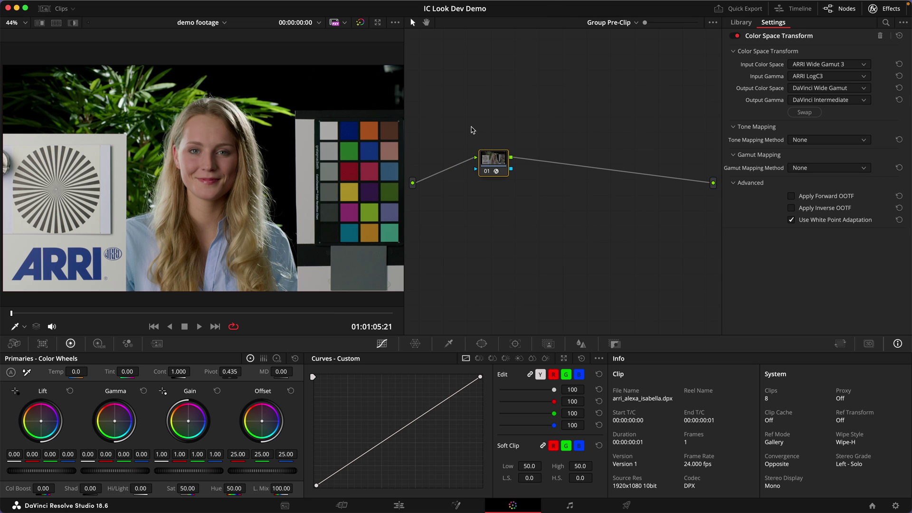
pyautogui.moveTo(472, 118); pyautogui.dragTo(522, 210)
pyautogui.click(605, 23)
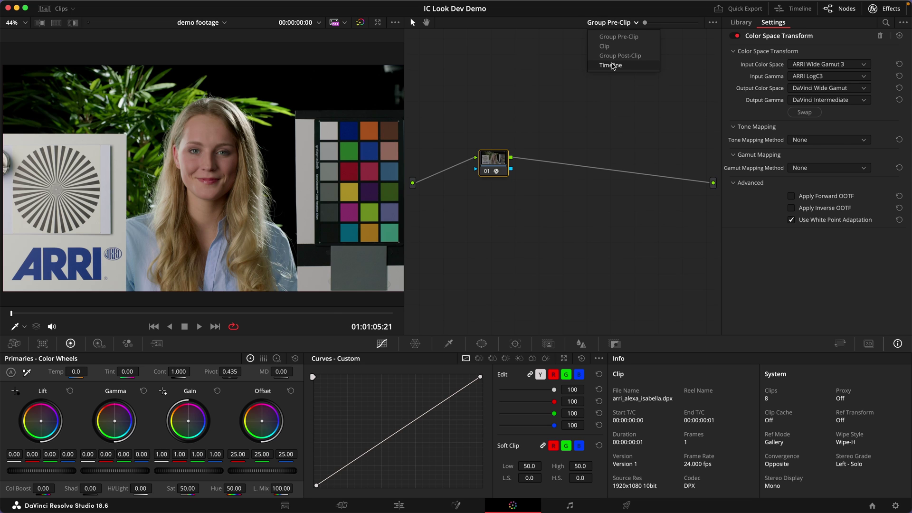
pyautogui.click(613, 67)
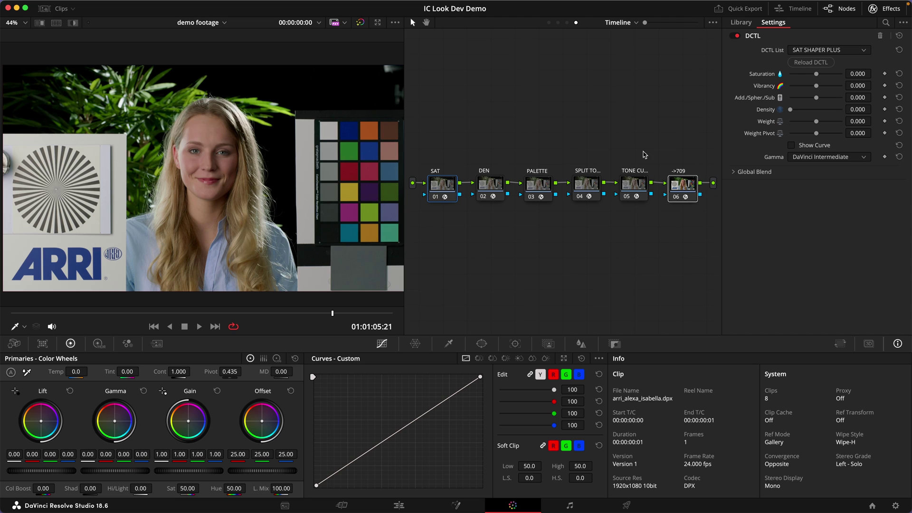
pyautogui.moveTo(641, 150); pyautogui.dragTo(444, 214)
pyautogui.click(693, 184)
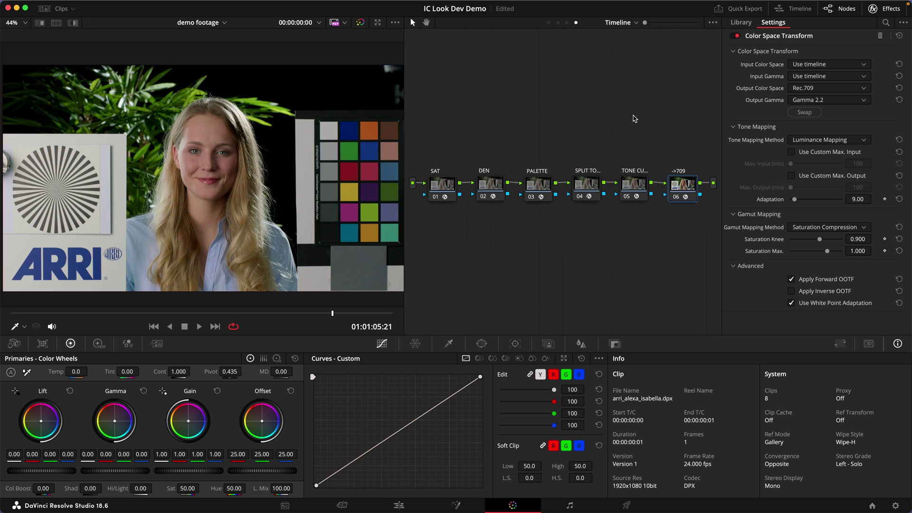
# Enlarge the viewer for the tone curve node and turn on Show Curve and Inverted Curve in its Filmic Tone Curve settings.
pyautogui.click(634, 191)
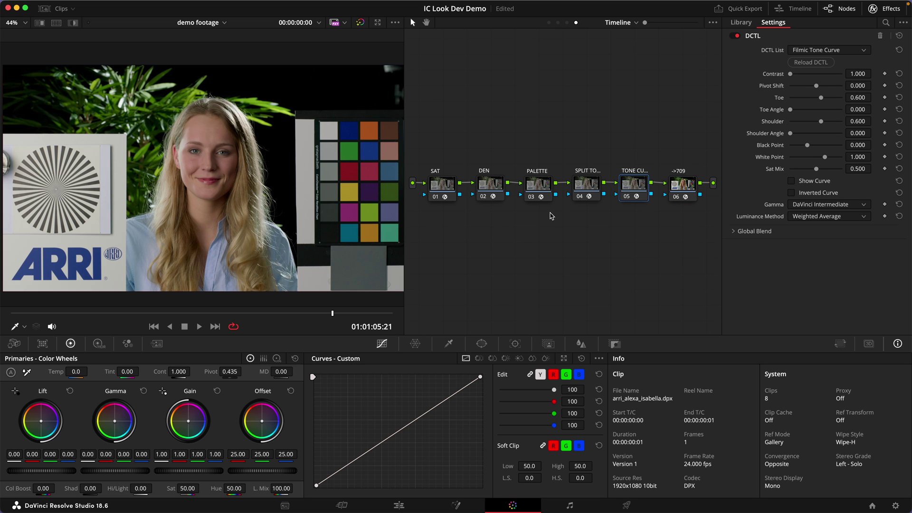
pyautogui.hotkey('alt', 'f')
pyautogui.scroll(5, 307, 205)
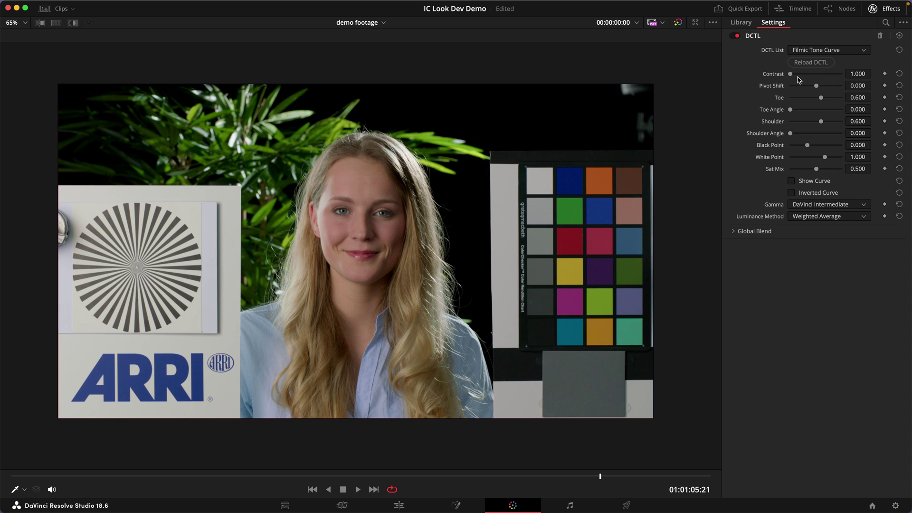
pyautogui.click(814, 183)
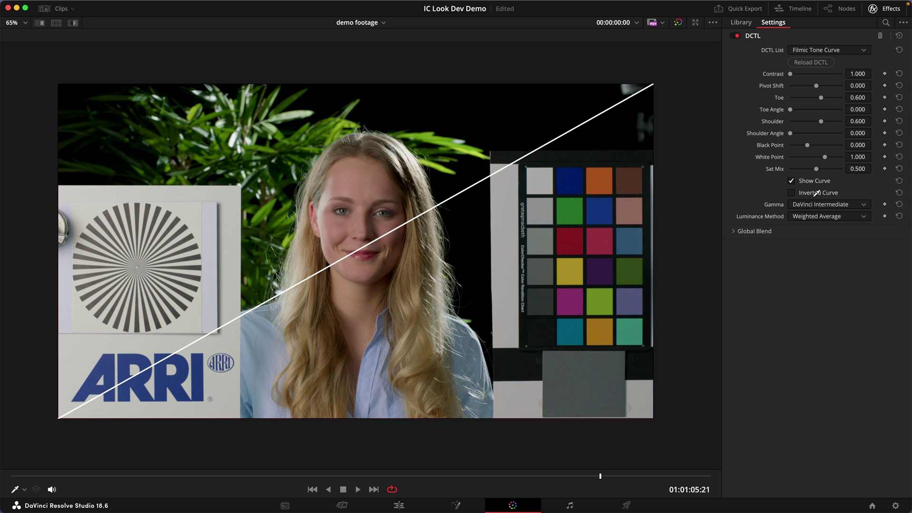
pyautogui.click(794, 191)
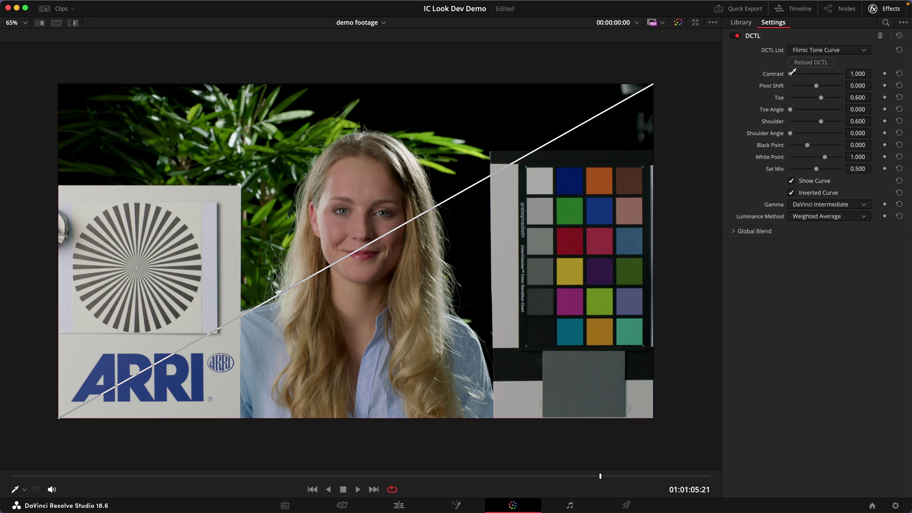
# Raise the Filmic Tone Curve's Contrast to 1.587 and save the project.
pyautogui.moveTo(791, 74); pyautogui.dragTo(807, 75)
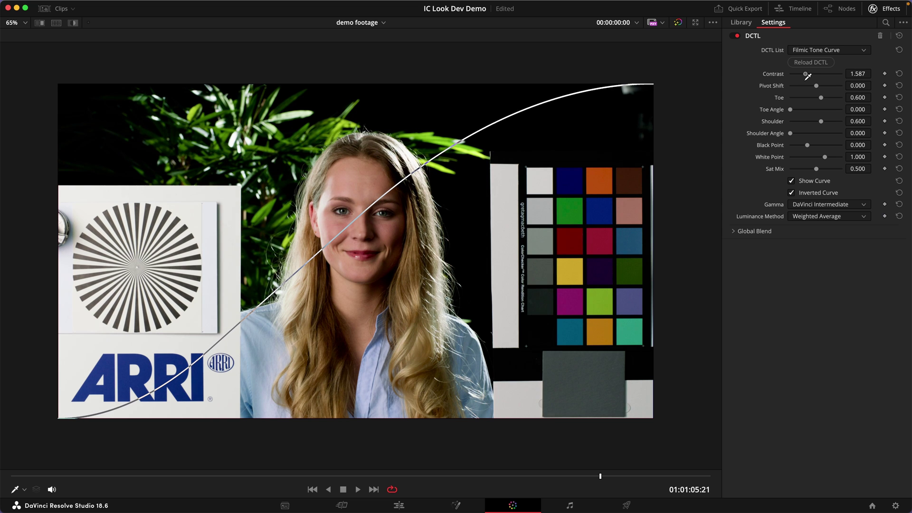
pyautogui.moveTo(808, 75); pyautogui.dragTo(809, 76)
pyautogui.press('super+s')
# Shape the shadows of the tone curve with Toe 0.706, Toe Angle 0.303 and Black Point 0.147, comparing against the ungraded image.
pyautogui.moveTo(823, 96); pyautogui.dragTo(807, 108)
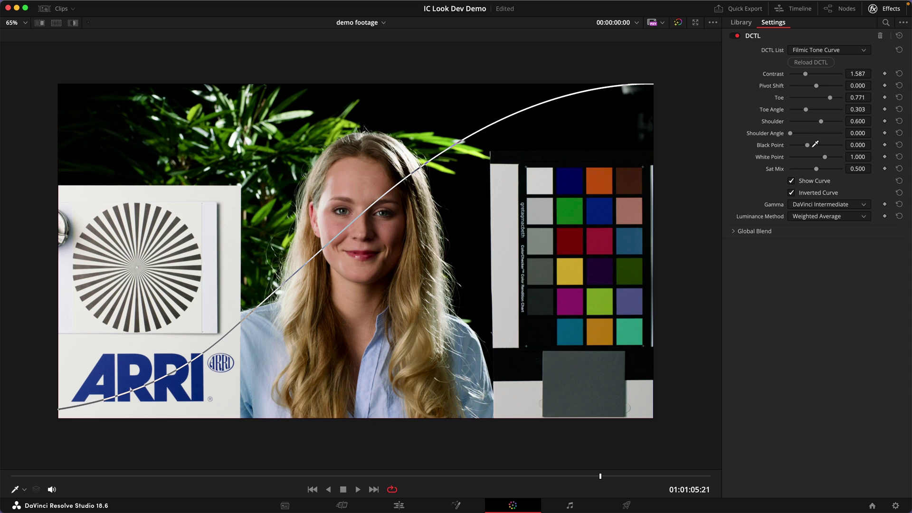
pyautogui.moveTo(808, 143); pyautogui.dragTo(812, 143)
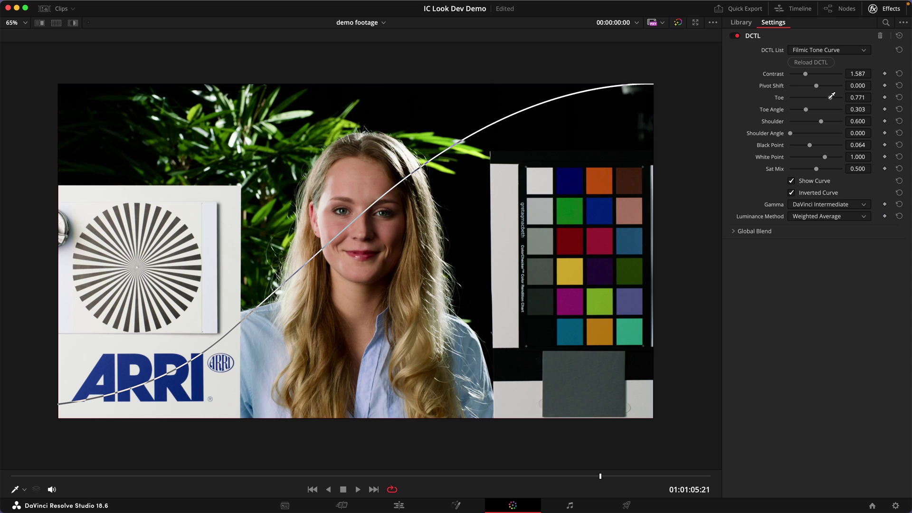
pyautogui.moveTo(832, 96); pyautogui.dragTo(822, 107)
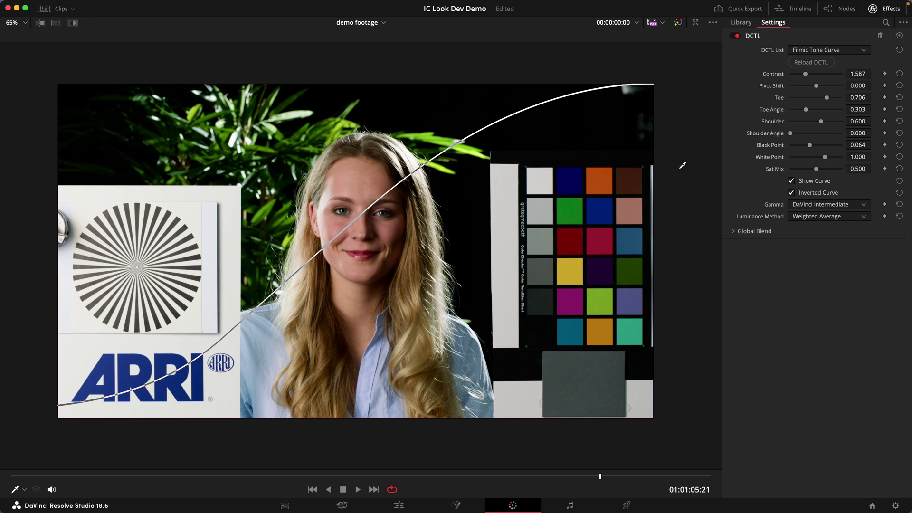
pyautogui.hotkey('shift', 'd')
pyautogui.hotkey('shift', 'd')
pyautogui.moveTo(809, 145); pyautogui.dragTo(813, 144)
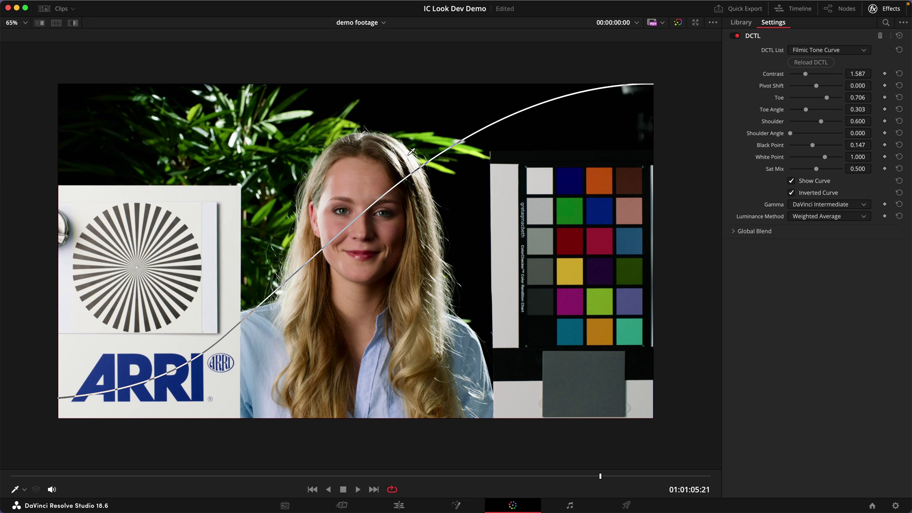
pyautogui.scroll(1, 414, 153)
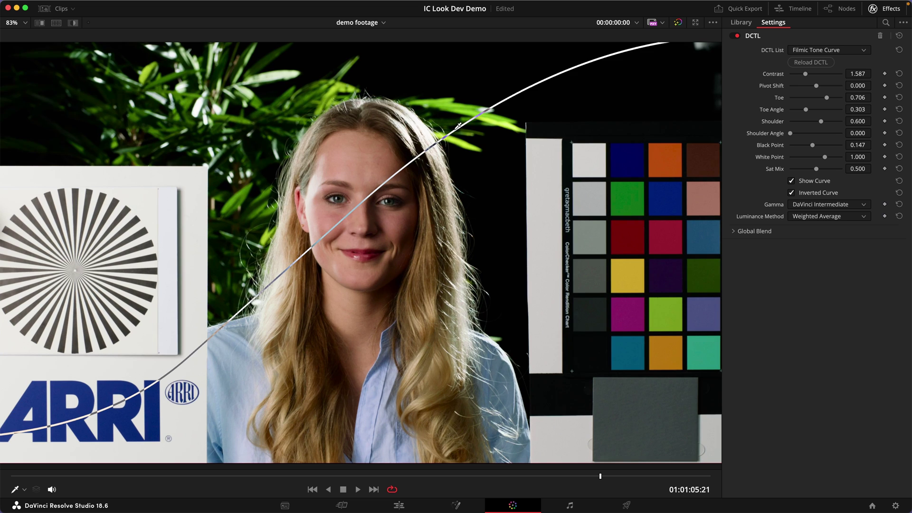
pyautogui.scroll(-2, 440, 138)
pyautogui.scroll(2, 406, 158)
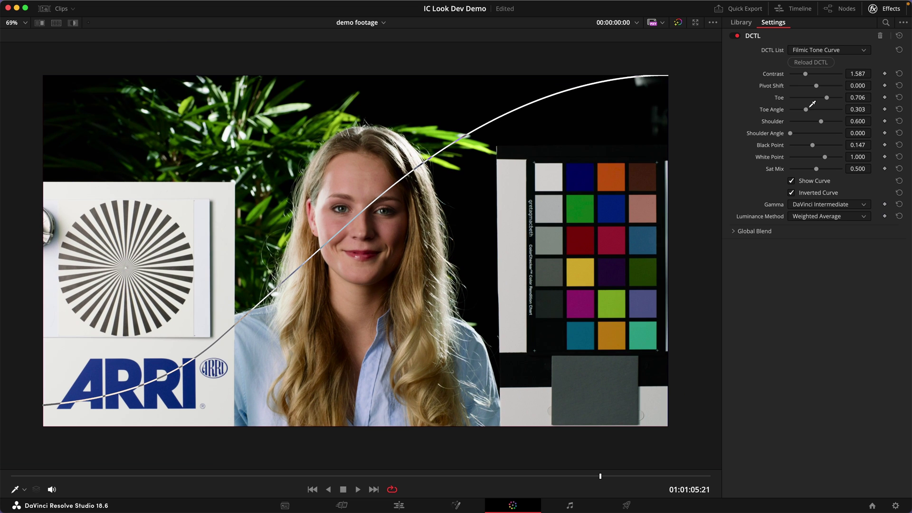
# Shape the highlights with Shoulder 0.835, Shoulder Angle 0.202 and White Point 1.046, and hide the curve overlay.
pyautogui.moveTo(825, 119)
pyautogui.mouseDown()
pyautogui.moveTo(833, 119)
pyautogui.moveTo(794, 134)
pyautogui.moveTo(834, 121)
pyautogui.mouseUp()
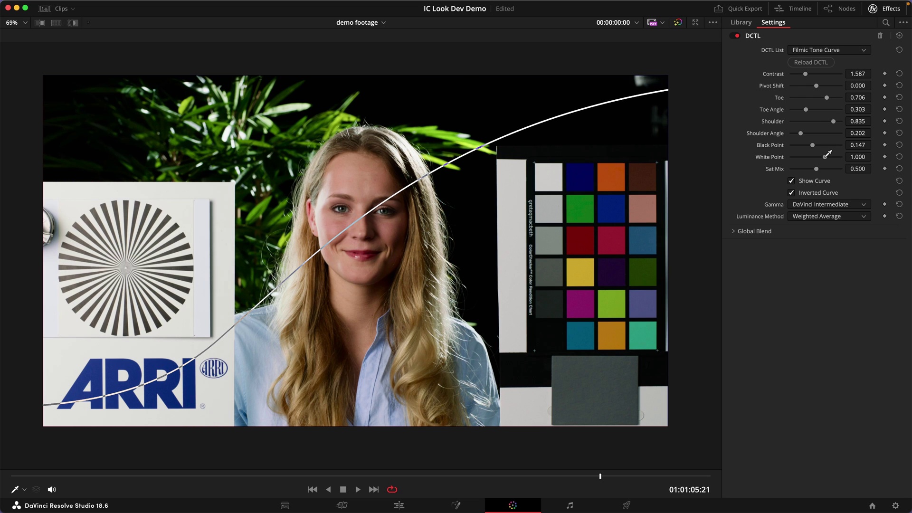
pyautogui.moveTo(828, 154); pyautogui.dragTo(829, 154)
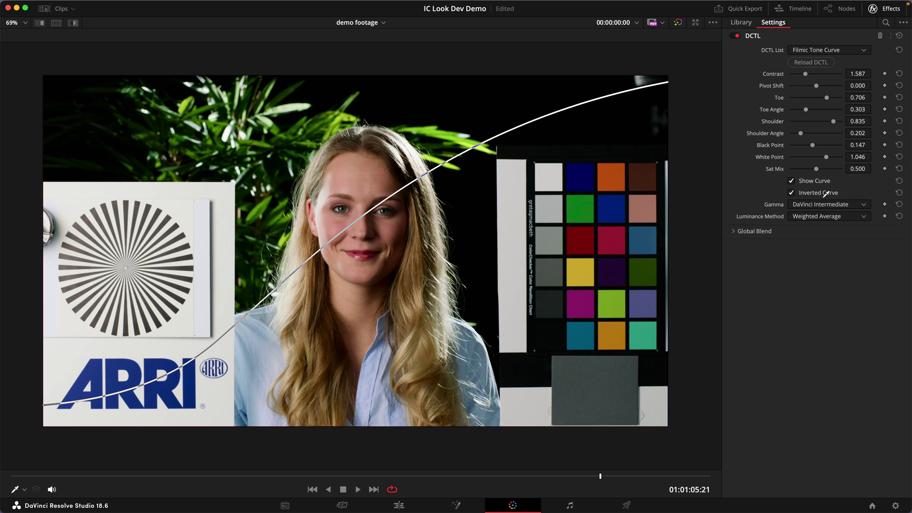
pyautogui.click(818, 180)
pyautogui.scroll(-2, 448, 205)
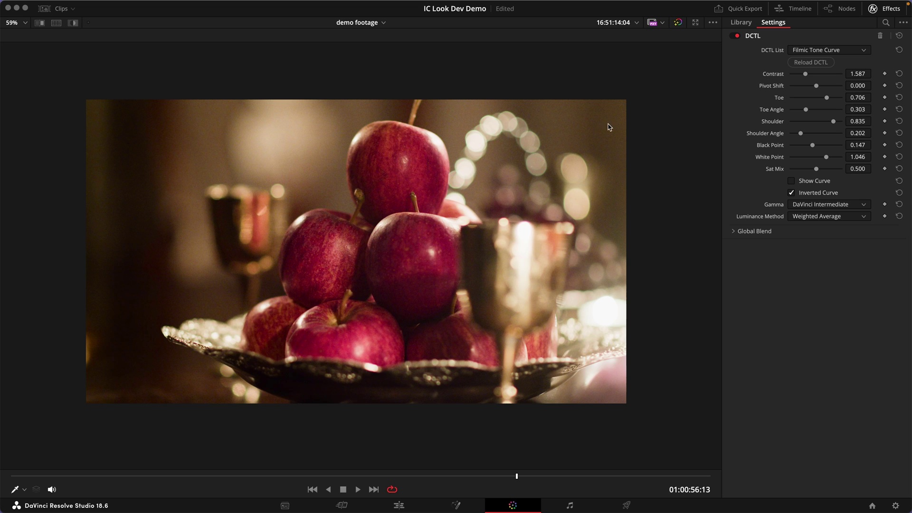
# Display the curve over the apples shot, refine Shoulder to 0.808 and Shoulder Angle to 0.266, and hide the curve again.
pyautogui.click(815, 181)
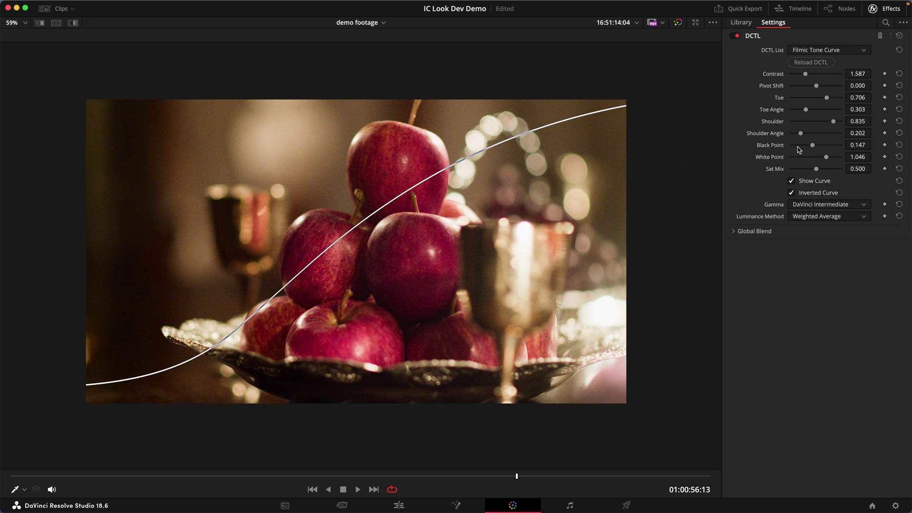
pyautogui.moveTo(835, 124); pyautogui.dragTo(832, 123)
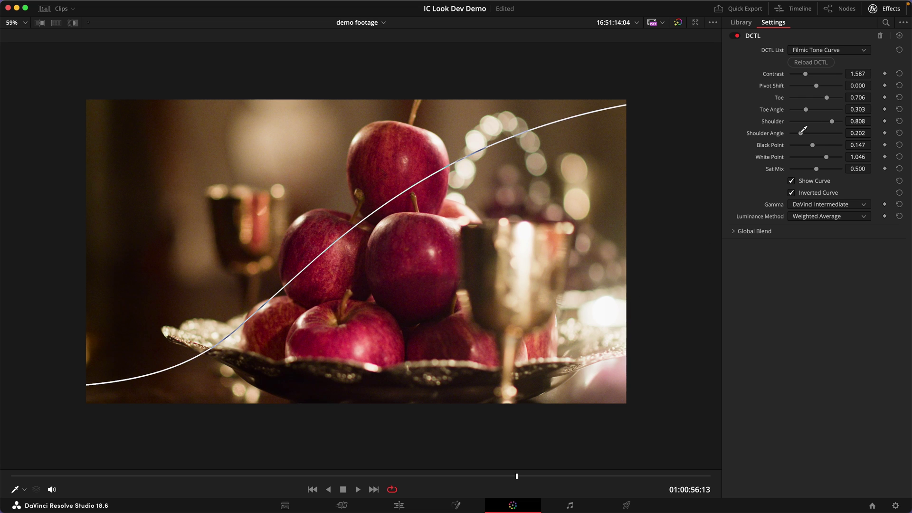
pyautogui.moveTo(801, 132); pyautogui.dragTo(804, 132)
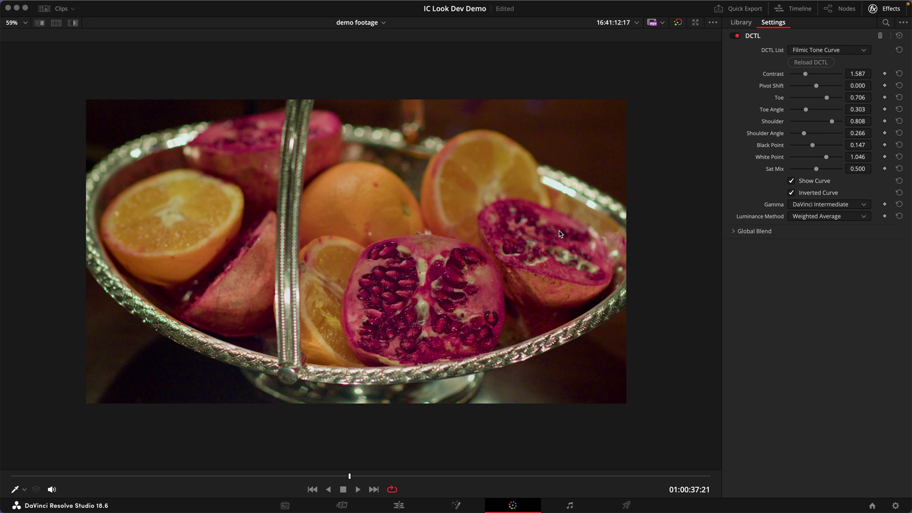
pyautogui.click(792, 181)
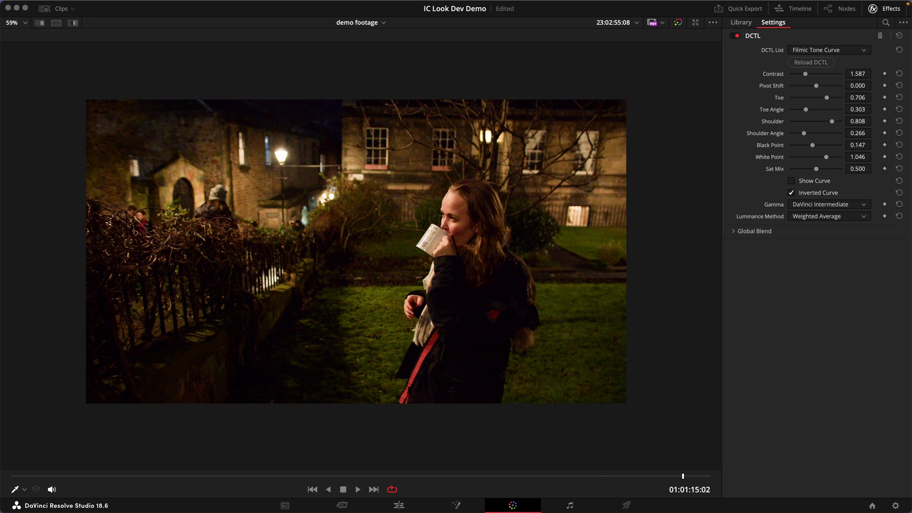
# Return to the portrait with the colour chart and turn on Show Overlay for the split tone node in the enlarged viewer.
pyautogui.press('Up')
pyautogui.hotkey('alt', 'f')
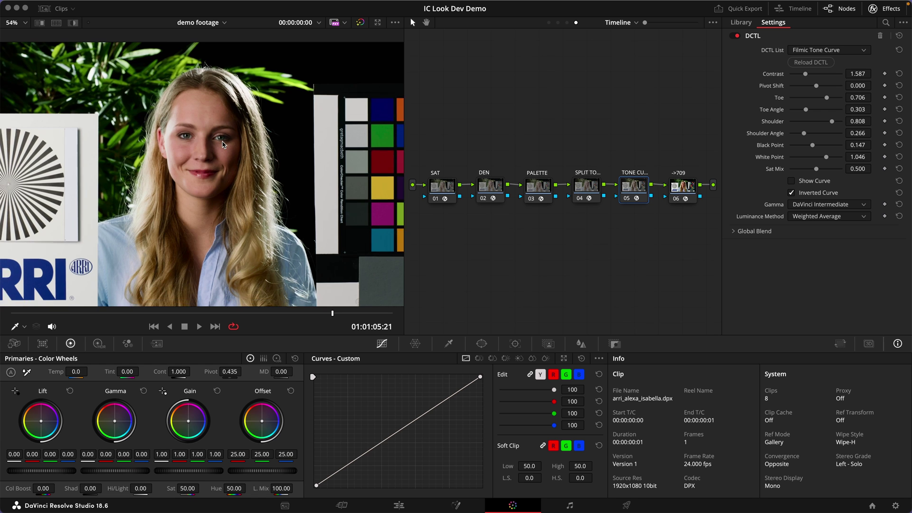
pyautogui.click(586, 185)
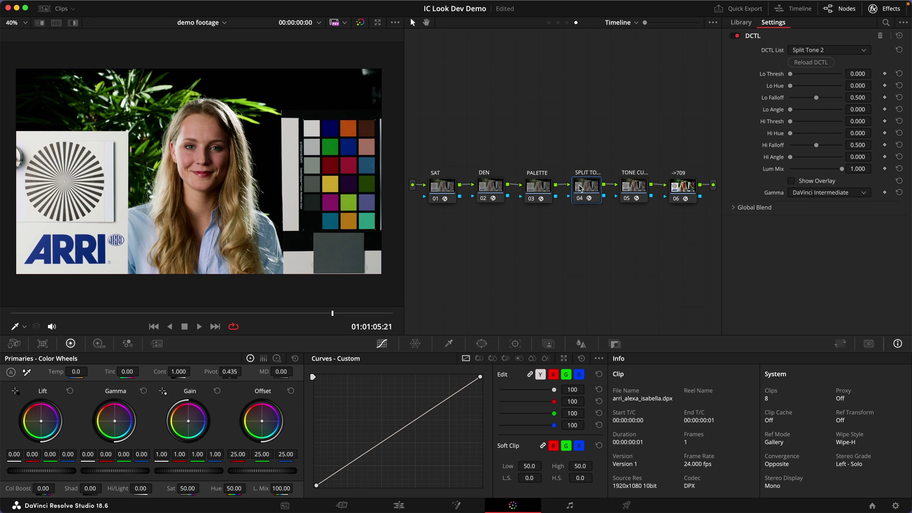
pyautogui.scroll(1, 226, 173)
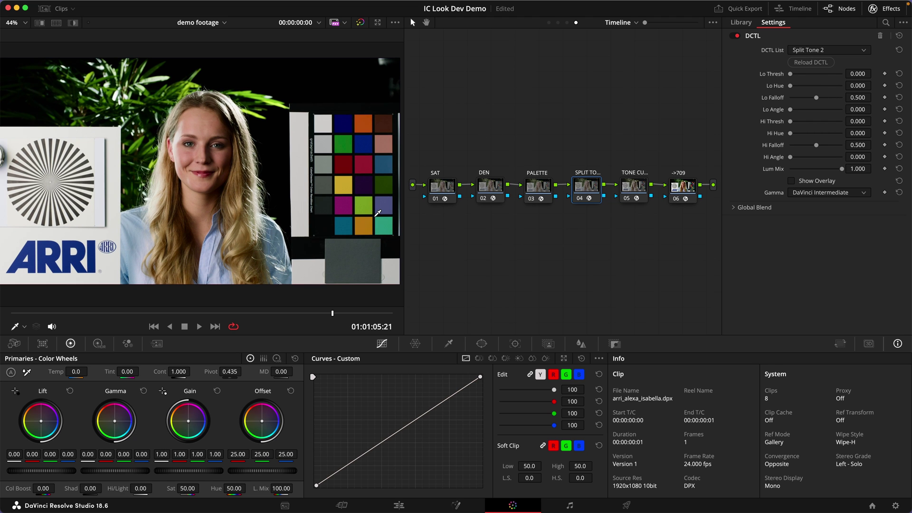
pyautogui.hotkey('alt', 'f')
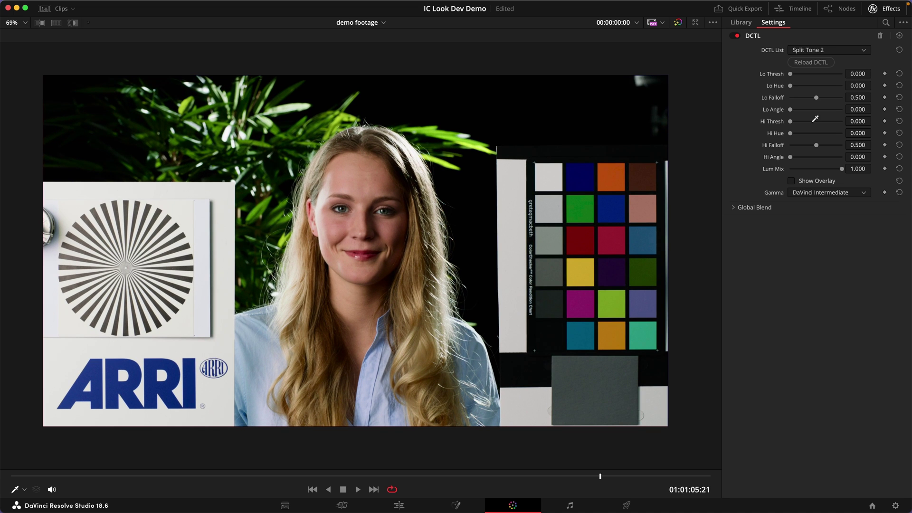
pyautogui.click(791, 180)
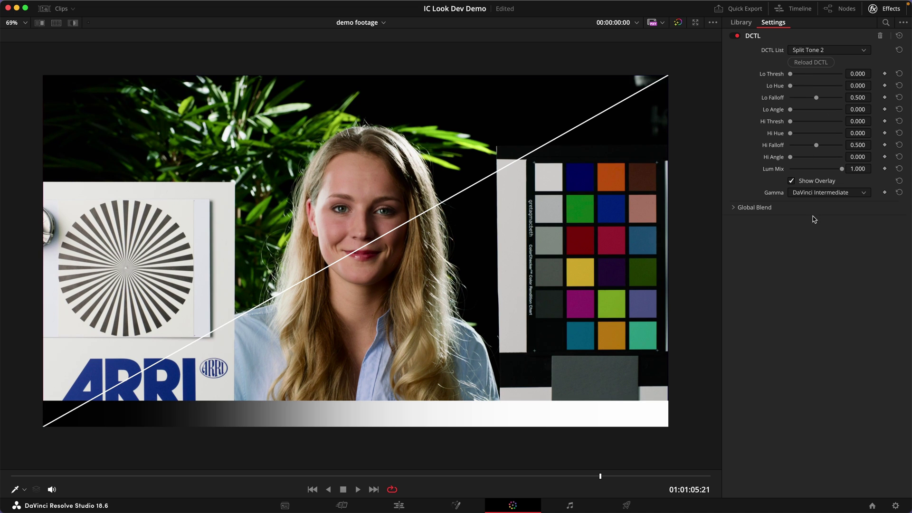
# Tint the highlights warm in Split Tone 2 with Hi Thresh 0.624, Hi Hue 0.119 and Hi Falloff 1.000.
pyautogui.moveTo(790, 122); pyautogui.dragTo(823, 134)
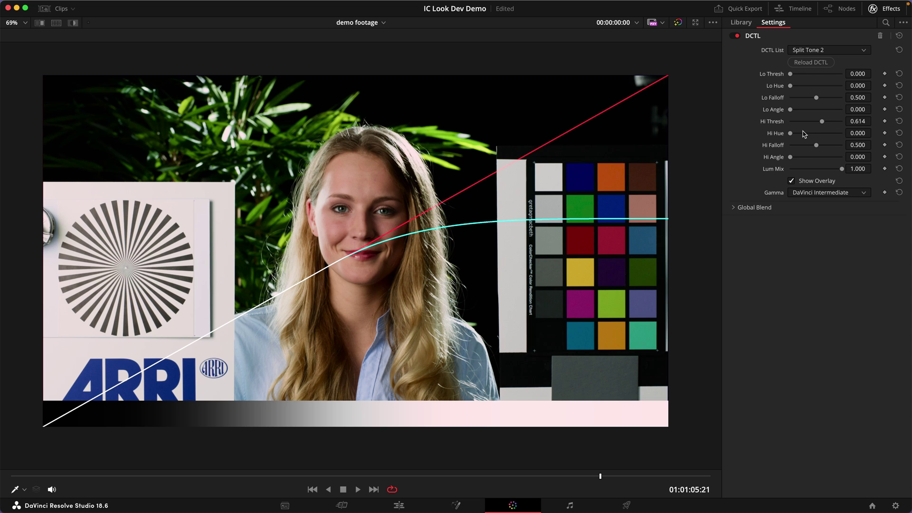
pyautogui.moveTo(822, 122); pyautogui.dragTo(798, 146)
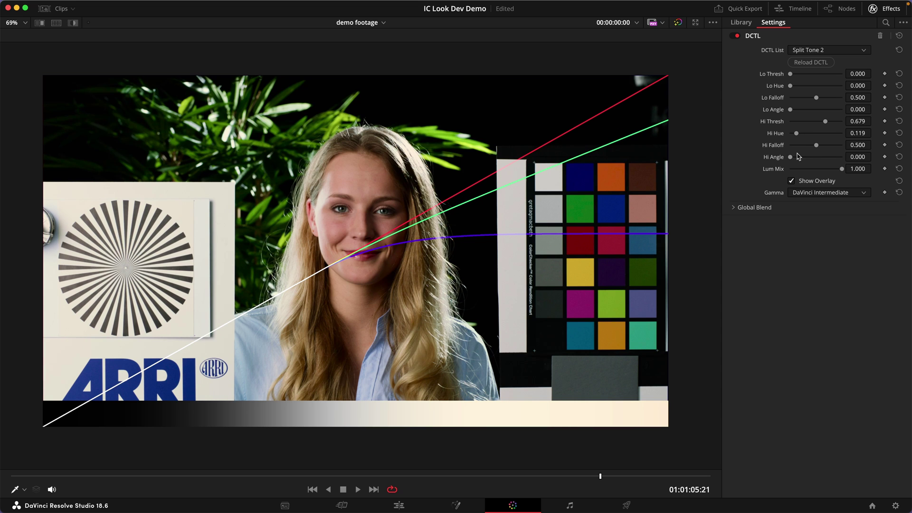
pyautogui.moveTo(816, 145); pyautogui.dragTo(843, 146)
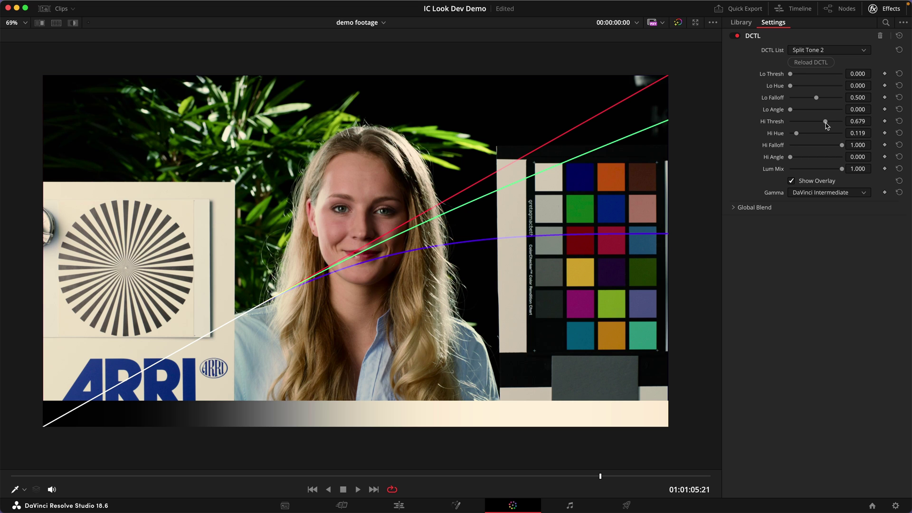
pyautogui.moveTo(827, 124); pyautogui.dragTo(824, 124)
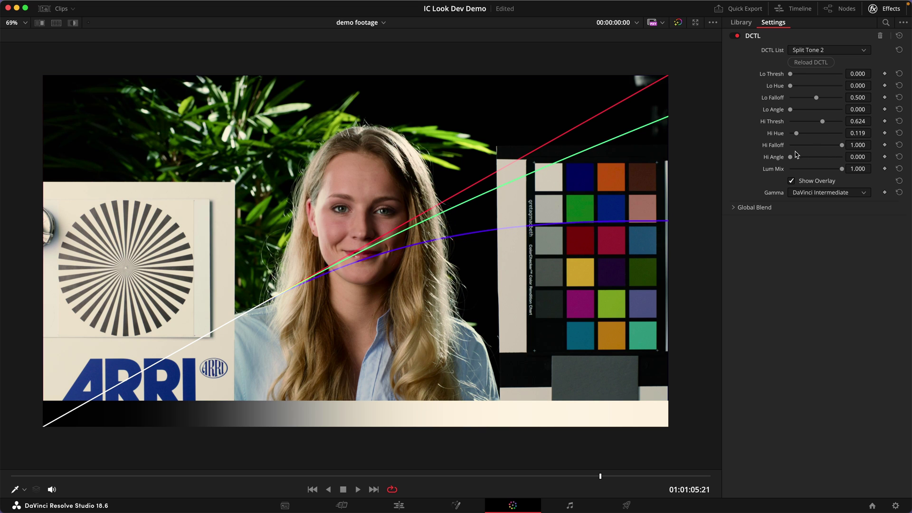
# Set the split tone's Hi Angle to 0.165 and hide its overlay.
pyautogui.moveTo(790, 157)
pyautogui.mouseDown()
pyautogui.moveTo(836, 157)
pyautogui.moveTo(791, 158)
pyautogui.moveTo(810, 157)
pyautogui.moveTo(801, 158)
pyautogui.mouseUp()
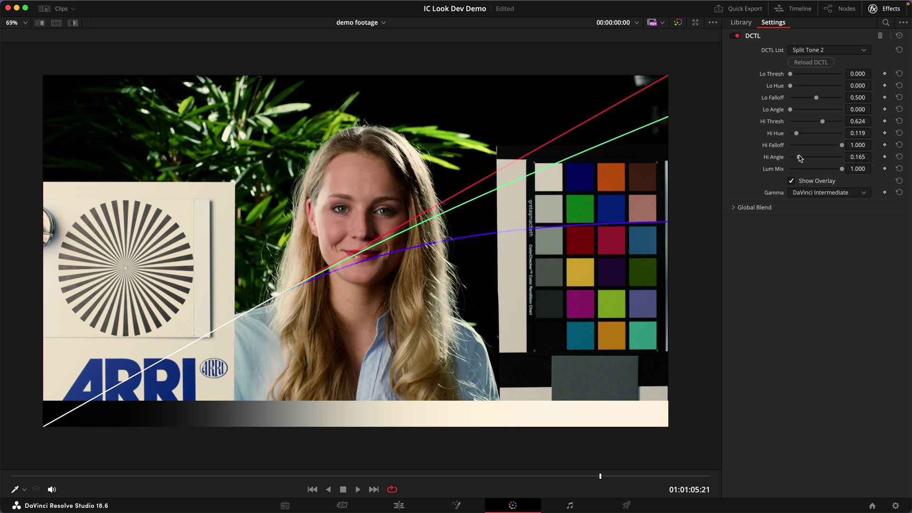
pyautogui.click(792, 180)
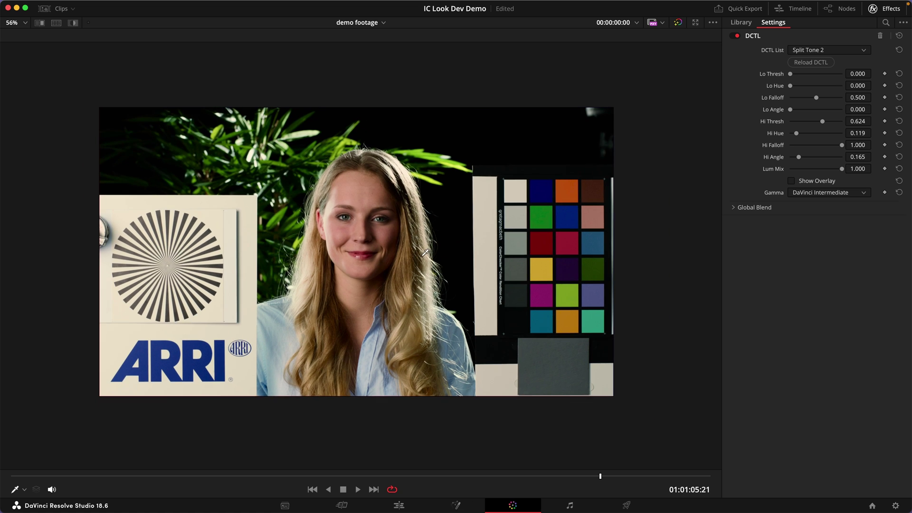
pyautogui.scroll(1, 425, 253)
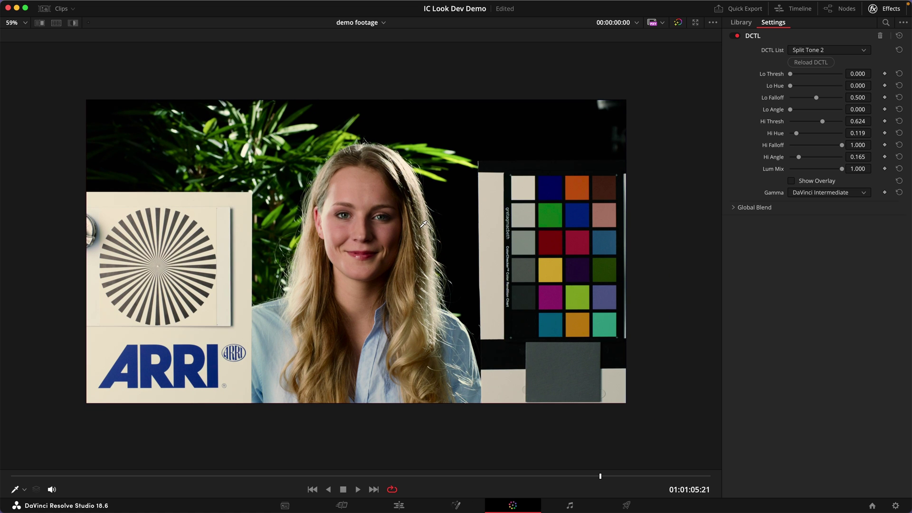
# Show the split tone overlay, tint the shadows with Lo Thresh 0.743, Lo Hue 0.010 and Lo Falloff 0.835, and save the project.
pyautogui.scroll(3, 424, 223)
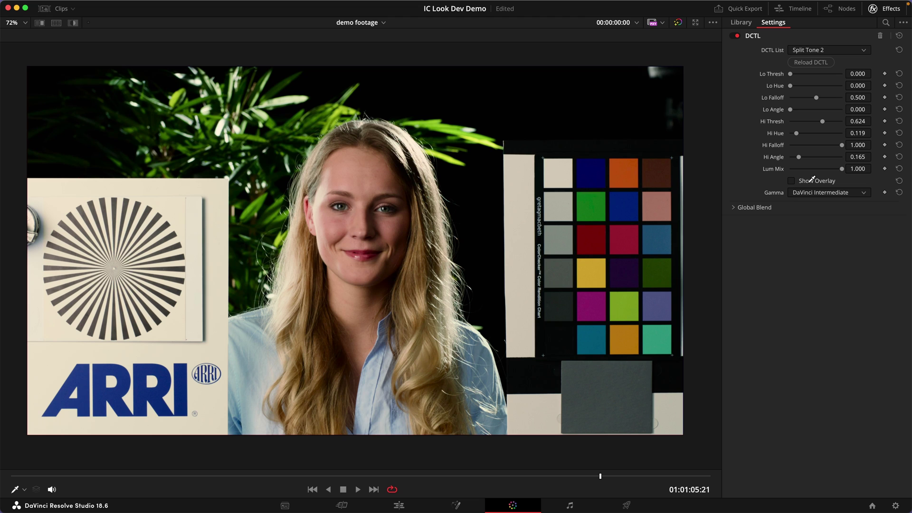
pyautogui.click(791, 180)
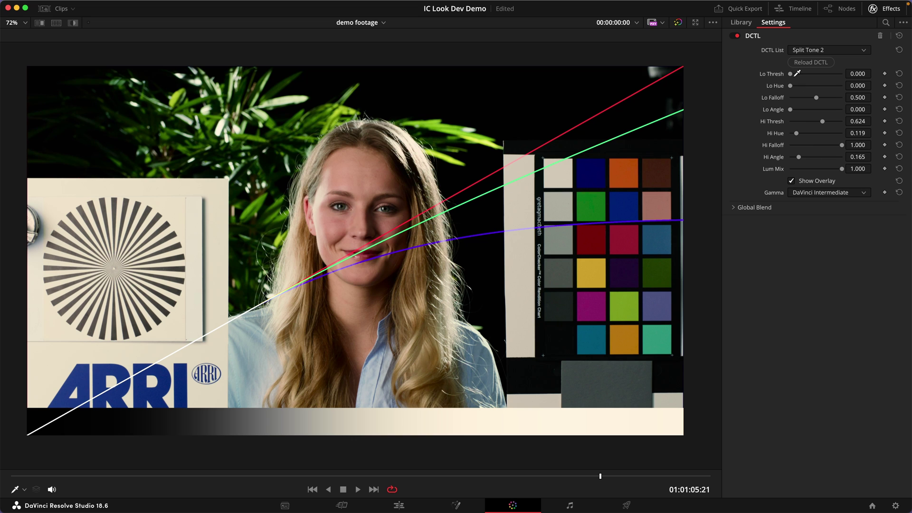
pyautogui.moveTo(801, 73); pyautogui.dragTo(832, 72)
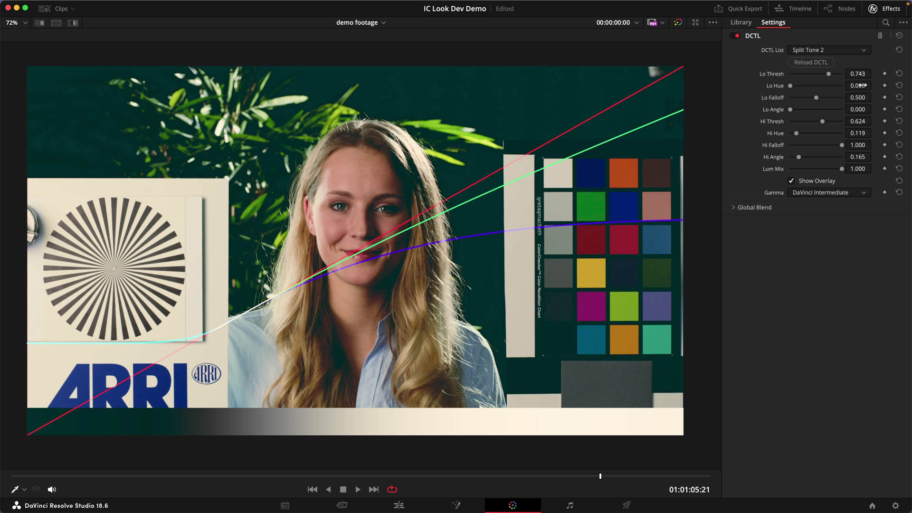
pyautogui.moveTo(856, 88); pyautogui.dragTo(874, 84)
pyautogui.moveTo(816, 101); pyautogui.dragTo(835, 102)
pyautogui.press('super+s')
pyautogui.click(826, 191)
pyautogui.click(822, 193)
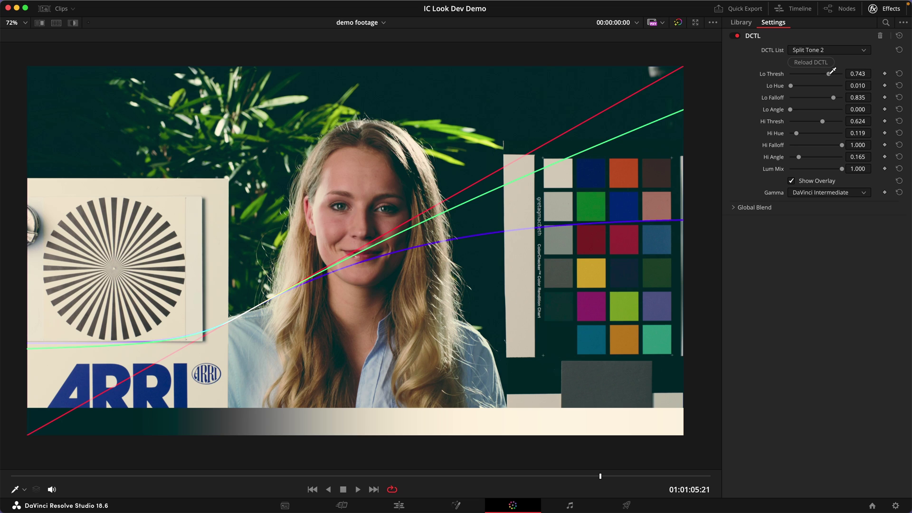
# Refine the shadow tint with Lo Angle 0.780 and Lo Thresh 0.550, and hide the overlay.
pyautogui.moveTo(829, 74); pyautogui.dragTo(827, 74)
pyautogui.moveTo(792, 110); pyautogui.dragTo(832, 105)
pyautogui.moveTo(827, 73); pyautogui.dragTo(821, 73)
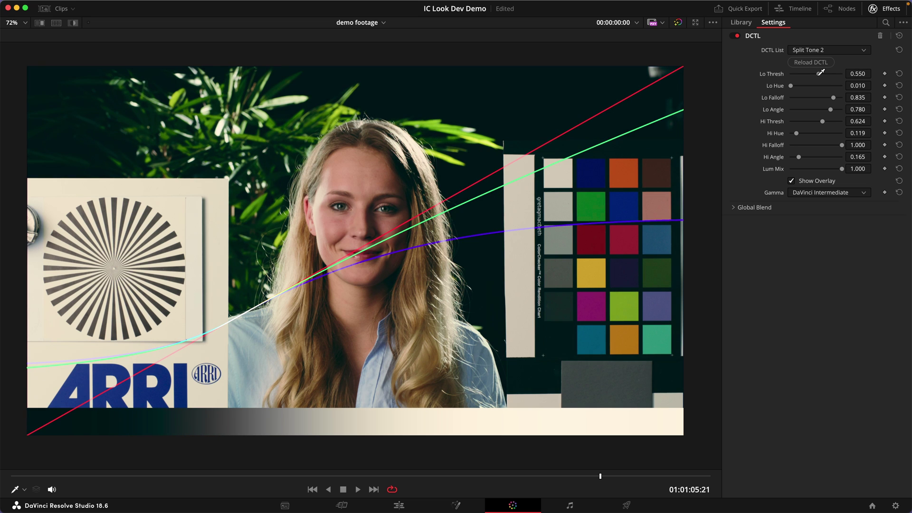
pyautogui.click(819, 179)
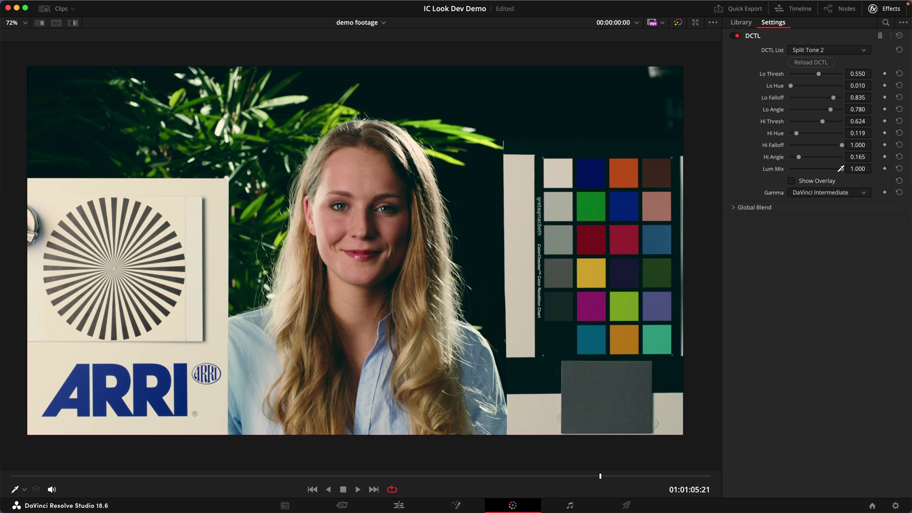
# Try the split tone's Lum Mix at 0.000, settle on 0.403 with Lo Thresh at 0.528, and keep the overlay hidden.
pyautogui.moveTo(844, 170); pyautogui.dragTo(769, 175)
pyautogui.click(815, 182)
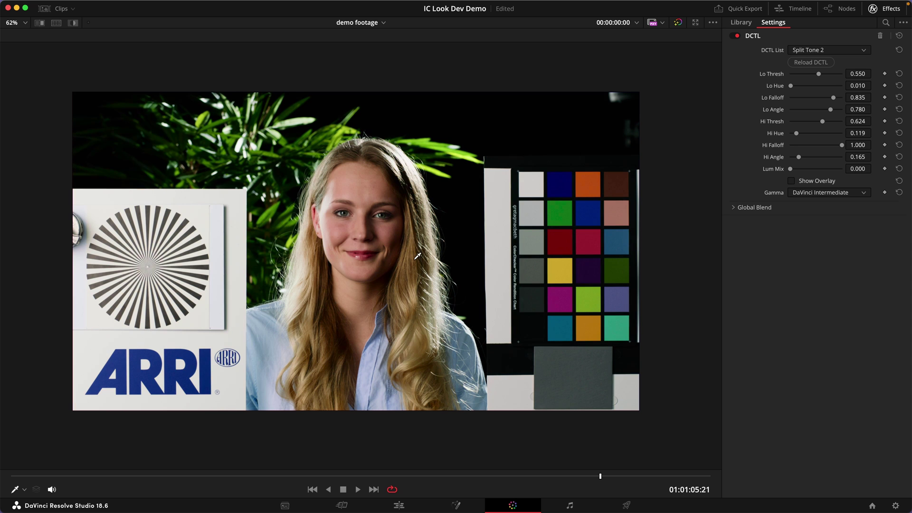
pyautogui.click(791, 180)
pyautogui.moveTo(797, 174); pyautogui.dragTo(811, 186)
pyautogui.click(811, 186)
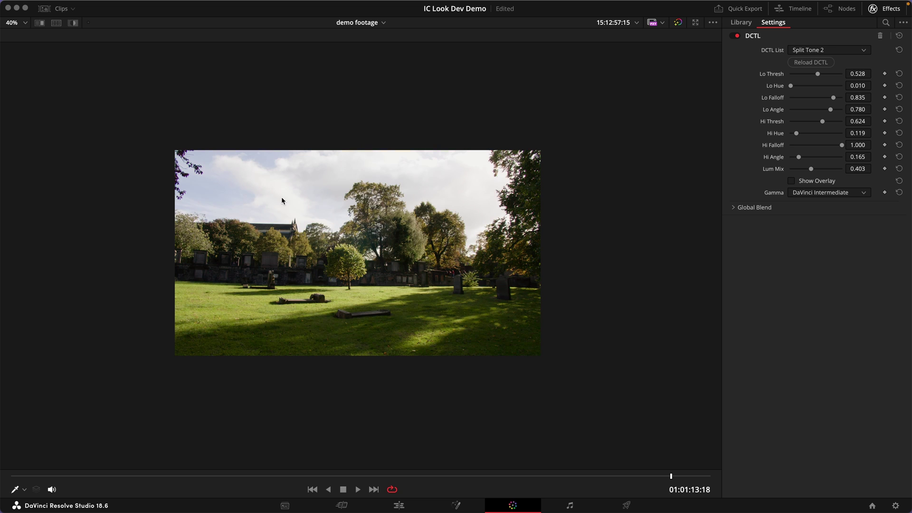
# Check the look on the park, night and portrait shots, comparing the image with the grade bypassed and restored.
pyautogui.scroll(3, 417, 245)
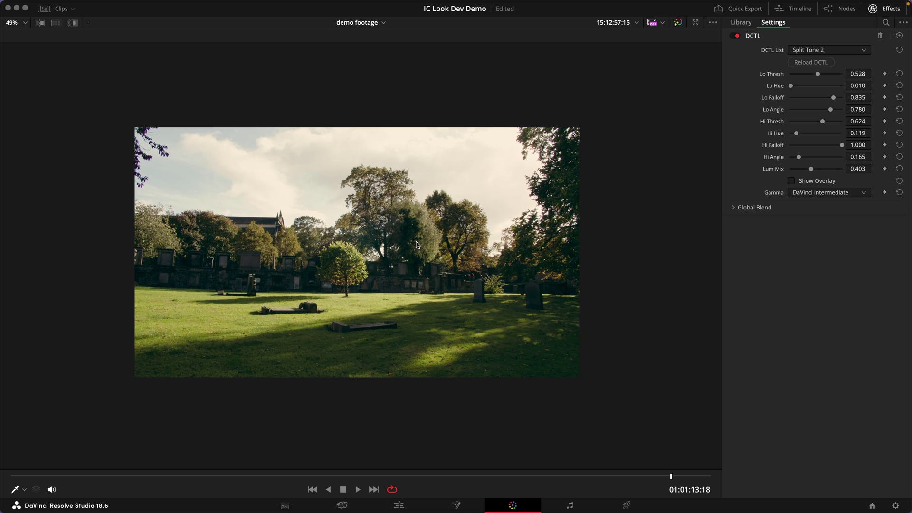
pyautogui.hotkey('shift', 'd')
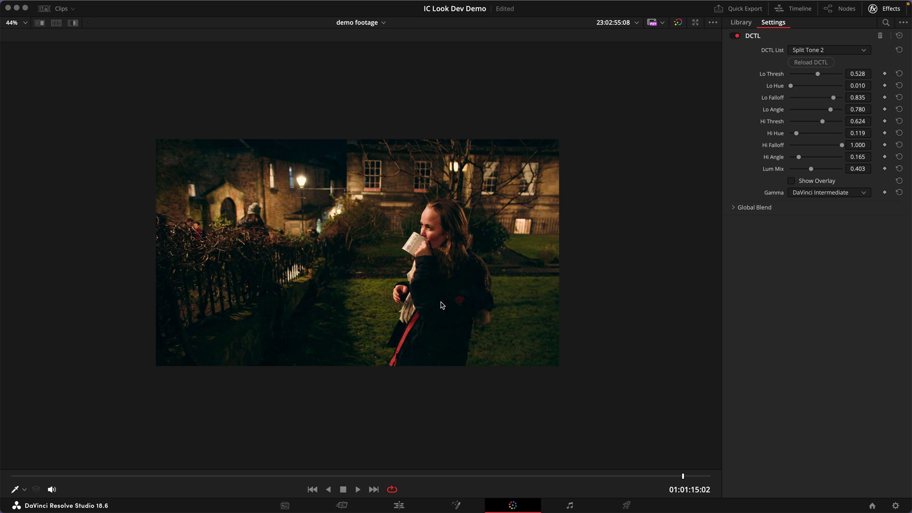
pyautogui.scroll(1, 442, 305)
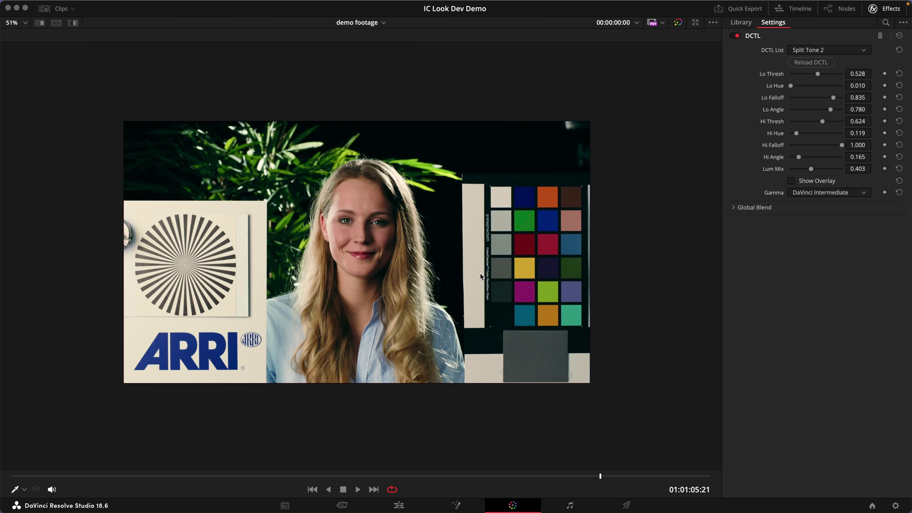
pyautogui.hotkey('alt', 'f')
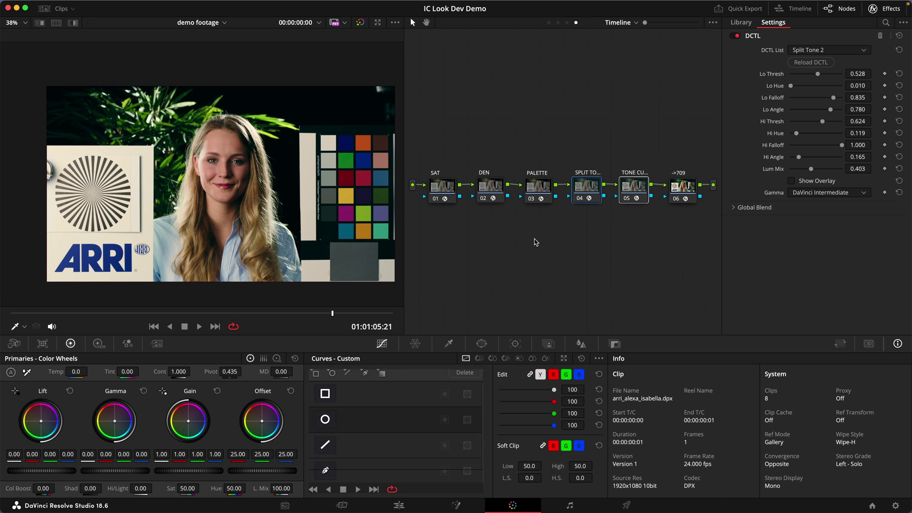
pyautogui.hotkey('alt', 'f')
pyautogui.scroll(3, 484, 260)
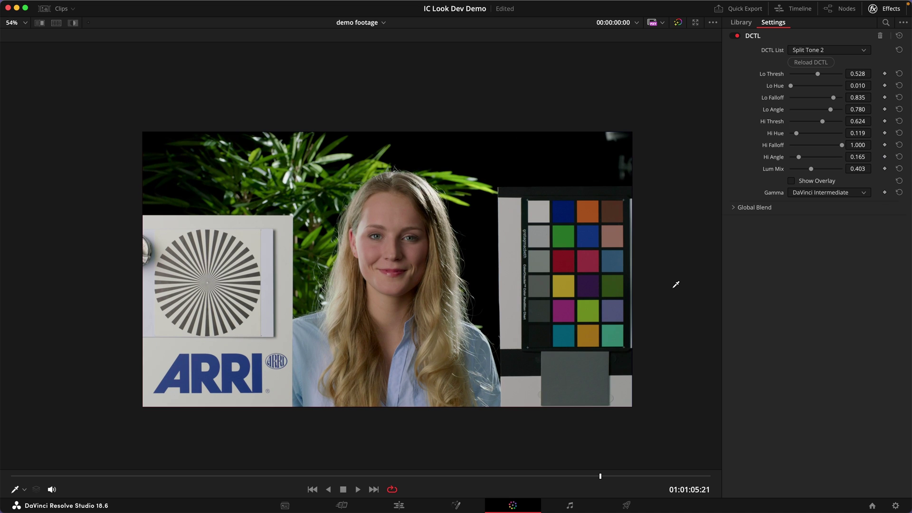
pyautogui.hotkey('shift', 'd')
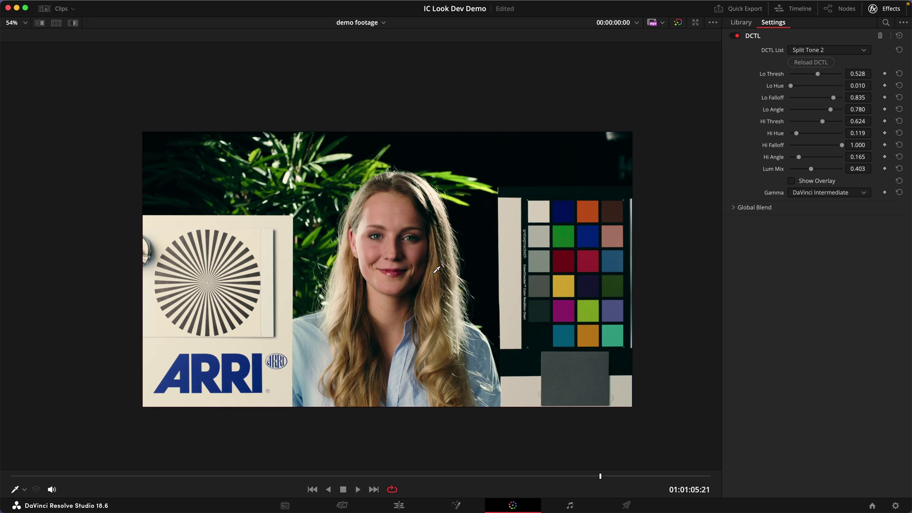
# Select the PALETTE node and set Red Hue to 0.150 in its TETRA PLUS DCTL, judging it in the enlarged viewer.
pyautogui.hotkey('alt', 'f')
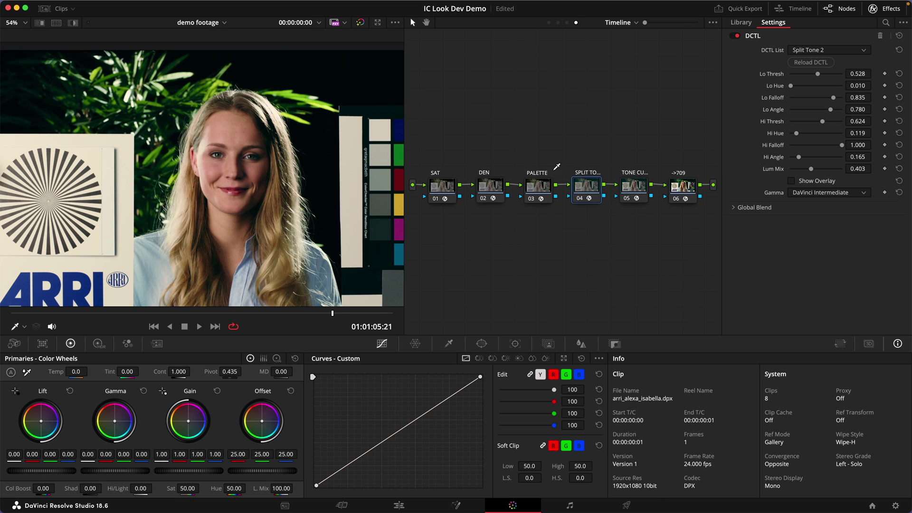
pyautogui.click(538, 186)
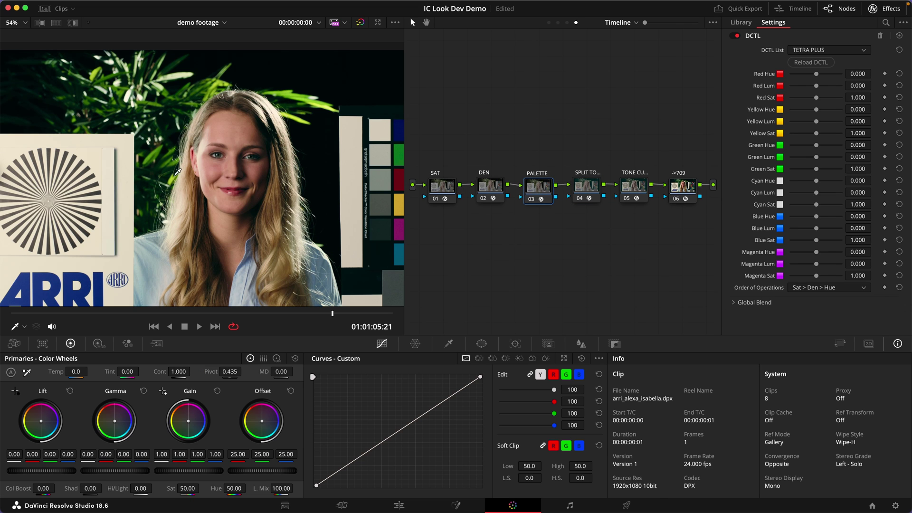
pyautogui.scroll(1, 180, 173)
pyautogui.hotkey('alt', 'f')
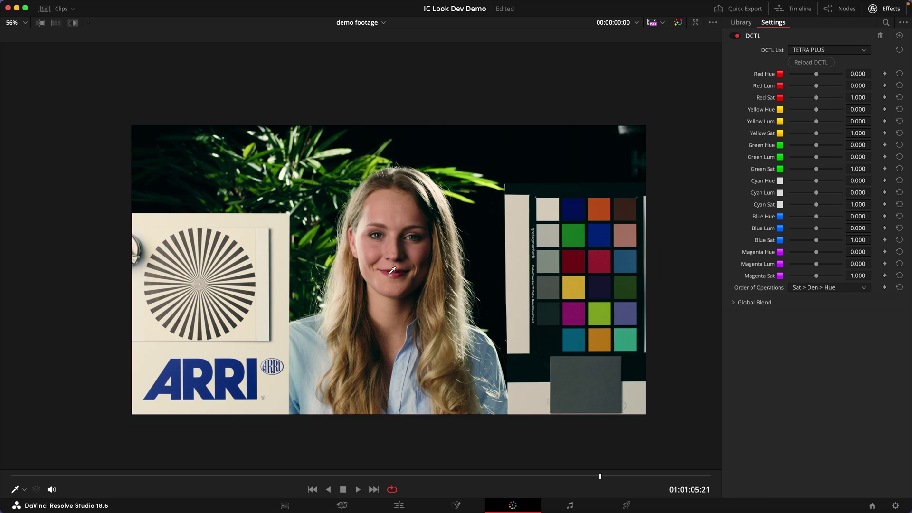
pyautogui.scroll(3, 418, 275)
pyautogui.scroll(7, 393, 239)
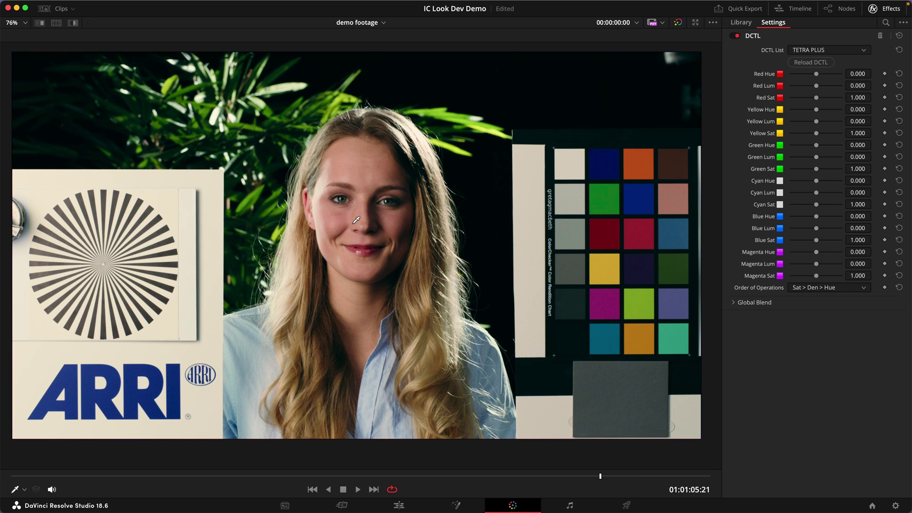
pyautogui.click(857, 74)
pyautogui.write('0.15')
pyautogui.press('Return')
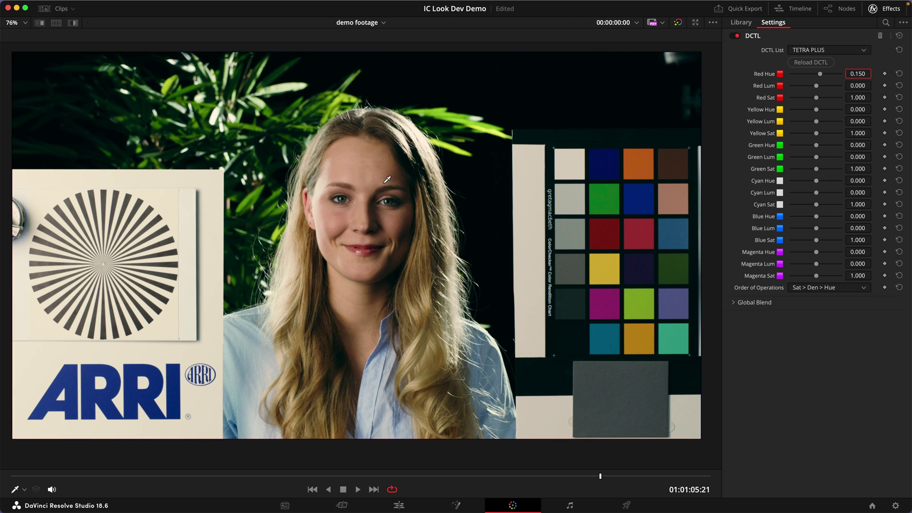
# Set Yellow Hue to -0.200, refine it to -0.151, and compare the image with the palette node off and on.
pyautogui.scroll(-1, 446, 277)
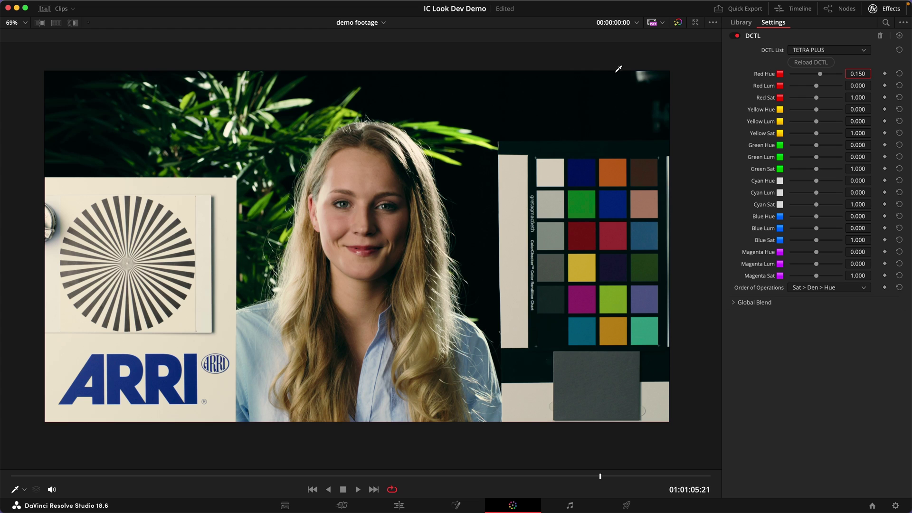
pyautogui.click(862, 111)
pyautogui.write('-0.2')
pyautogui.press('Return')
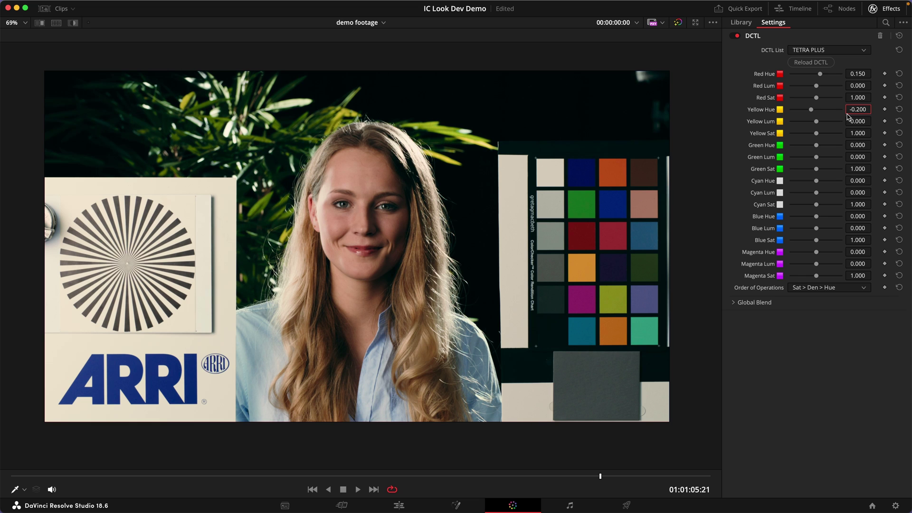
pyautogui.moveTo(859, 113); pyautogui.dragTo(875, 109)
pyautogui.scroll(1, 390, 158)
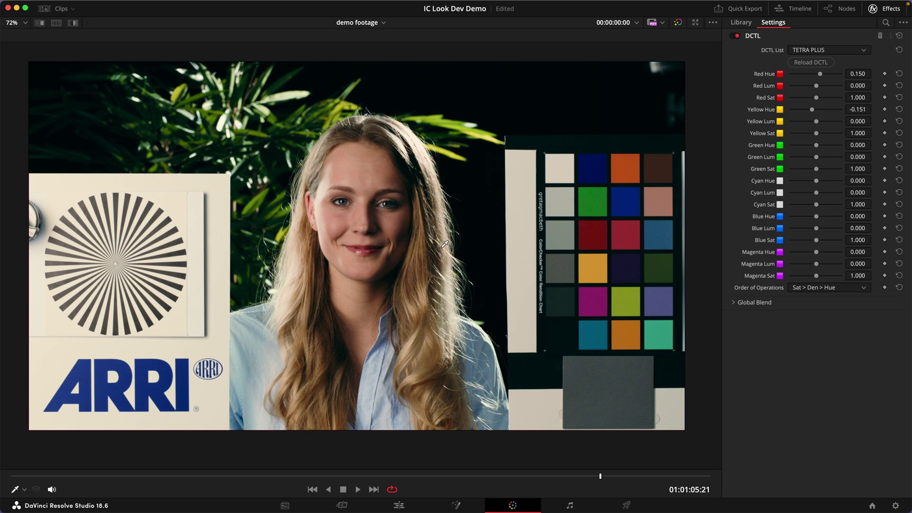
pyautogui.scroll(-2, 445, 244)
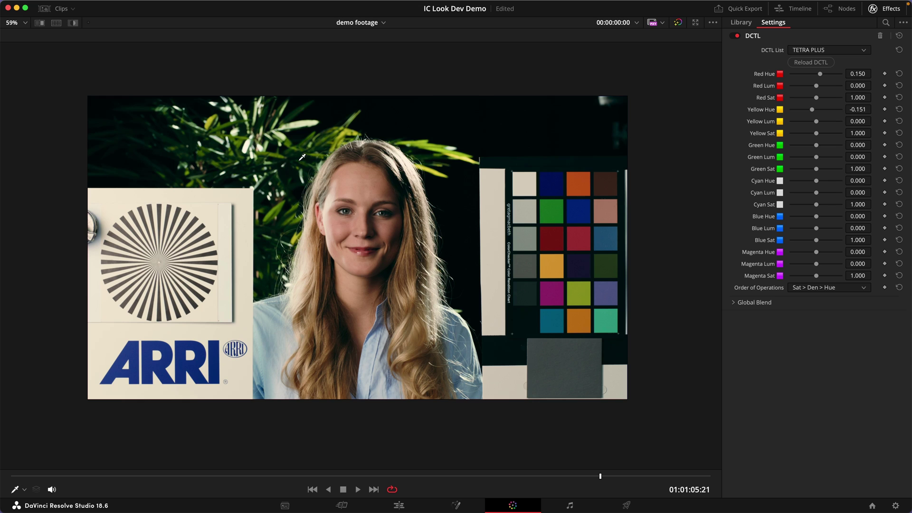
pyautogui.hotkey('ctrl', 'd')
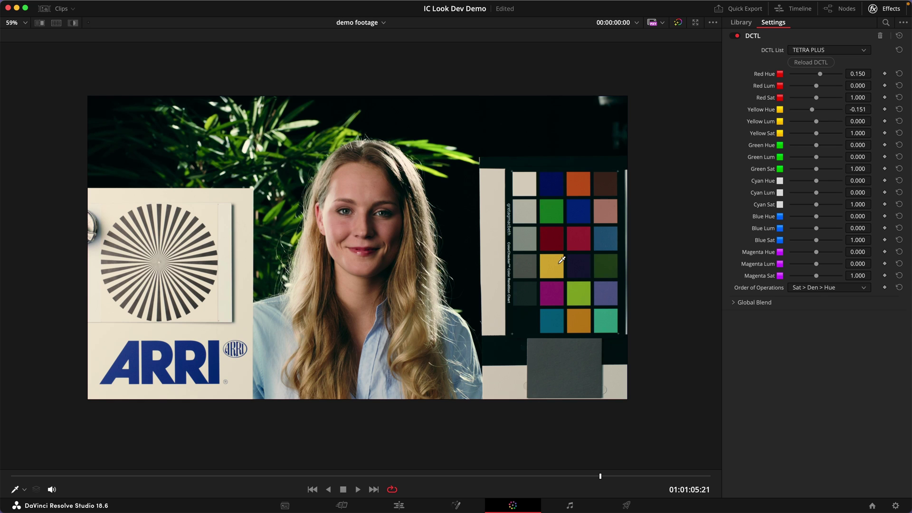
pyautogui.hotkey('ctrl', 'd')
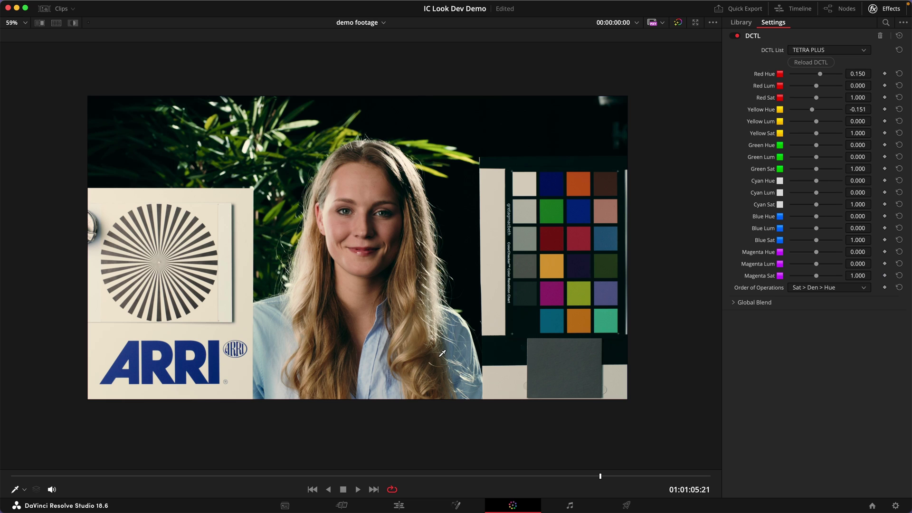
# Set Cyan Hue to 0.174 and Green Hue to 0.376 in the TETRA PLUS palette.
pyautogui.scroll(1, 411, 352)
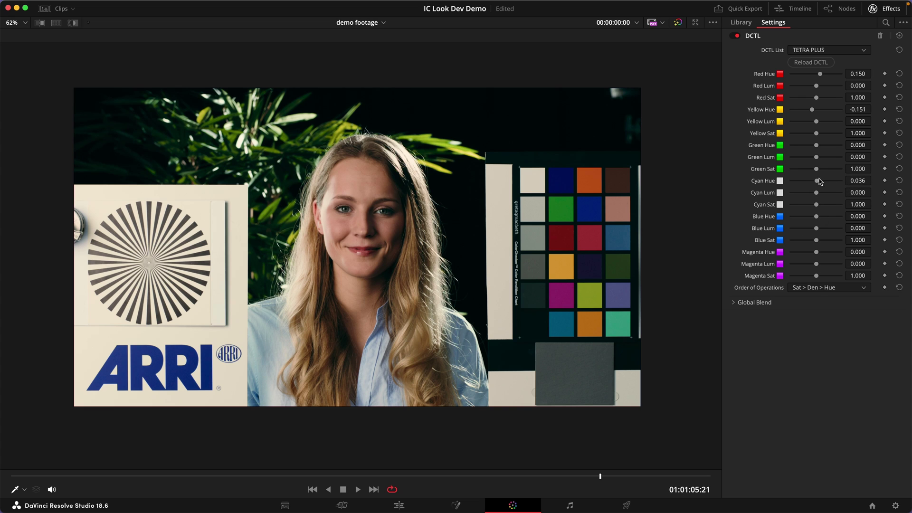
pyautogui.moveTo(819, 183); pyautogui.dragTo(821, 183)
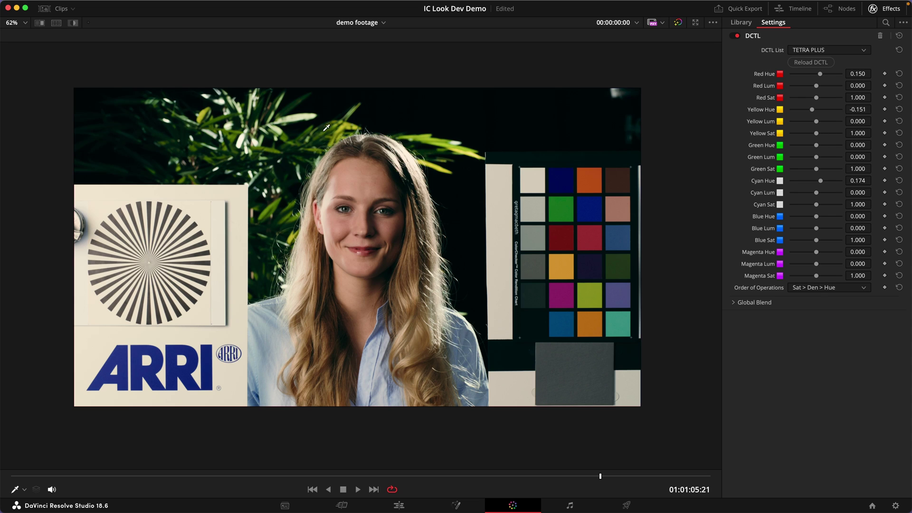
pyautogui.moveTo(819, 142)
pyautogui.mouseDown()
pyautogui.moveTo(837, 146)
pyautogui.moveTo(820, 146)
pyautogui.moveTo(829, 147)
pyautogui.mouseUp()
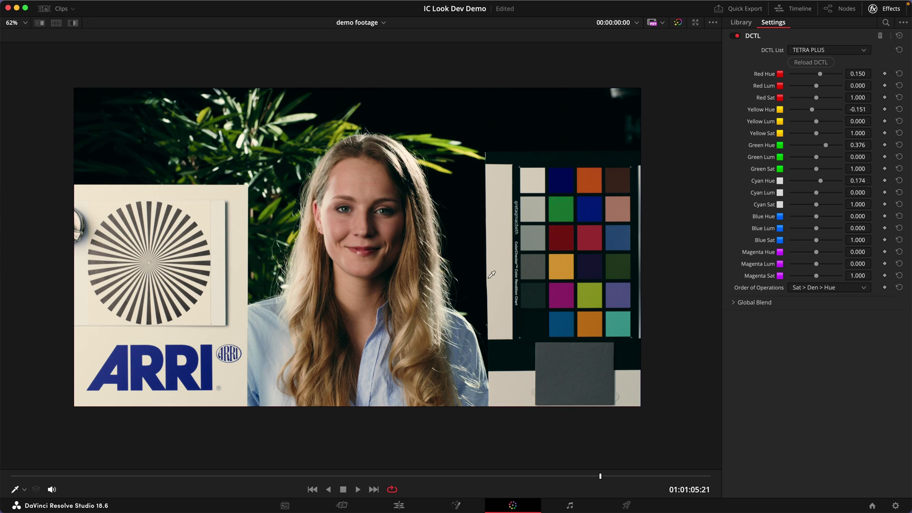
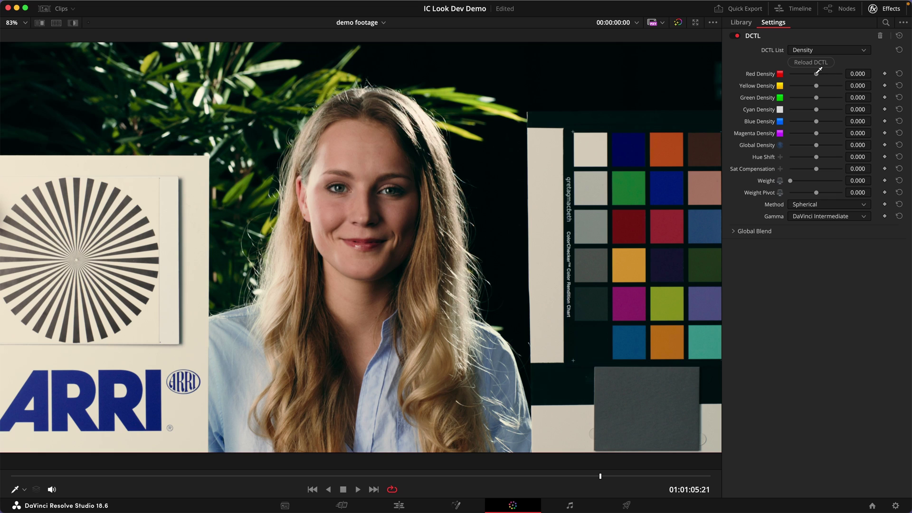
# Switch the Density DCTL's method to Tetrahedral and set Red Density to 0.266 and Yellow Density to -0.413.
pyautogui.moveTo(818, 72)
pyautogui.mouseDown()
pyautogui.moveTo(835, 75)
pyautogui.moveTo(828, 74)
pyautogui.mouseUp()
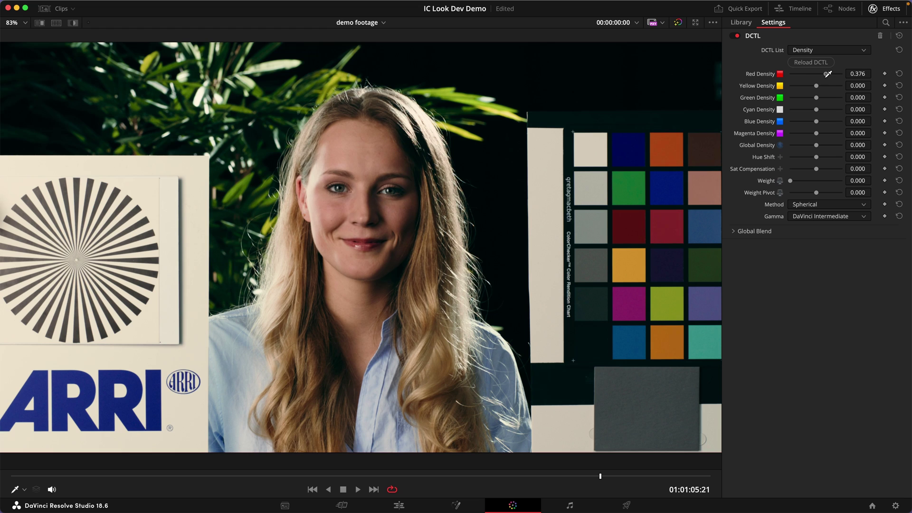
pyautogui.click(802, 204)
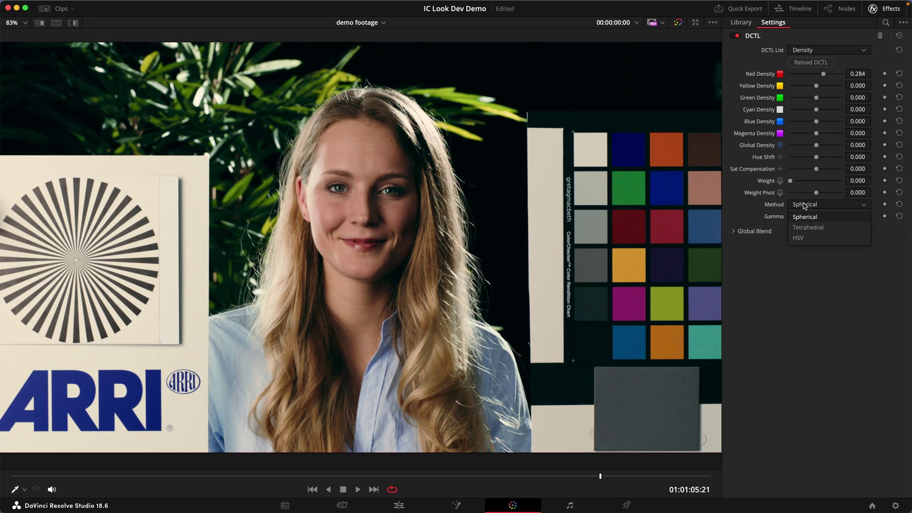
pyautogui.click(823, 231)
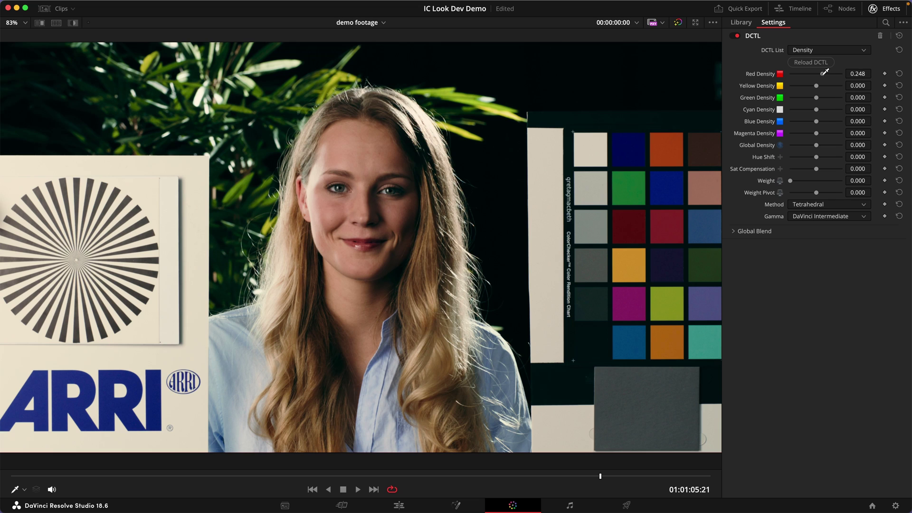
pyautogui.moveTo(825, 72); pyautogui.dragTo(826, 71)
pyautogui.moveTo(819, 83); pyautogui.dragTo(809, 86)
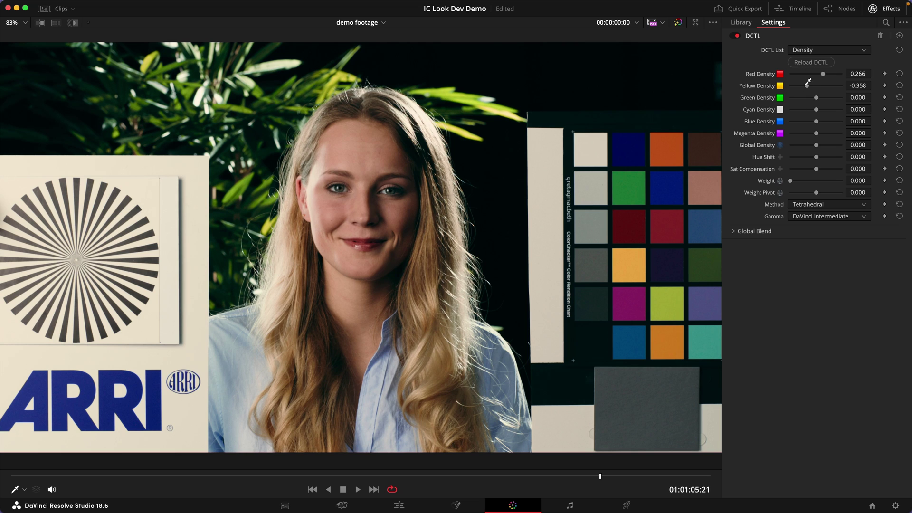
pyautogui.moveTo(808, 84); pyautogui.dragTo(805, 85)
# Set the density Weight to 0.440 and Weight Pivot to -0.266, testing their effect with a temporary Global Density change.
pyautogui.moveTo(787, 180)
pyautogui.mouseDown()
pyautogui.moveTo(801, 183)
pyautogui.moveTo(782, 183)
pyautogui.mouseUp()
pyautogui.moveTo(790, 185); pyautogui.dragTo(798, 185)
pyautogui.moveTo(798, 179)
pyautogui.mouseDown()
pyautogui.moveTo(873, 188)
pyautogui.moveTo(790, 189)
pyautogui.moveTo(805, 189)
pyautogui.mouseUp()
pyautogui.scroll(-1, 394, 180)
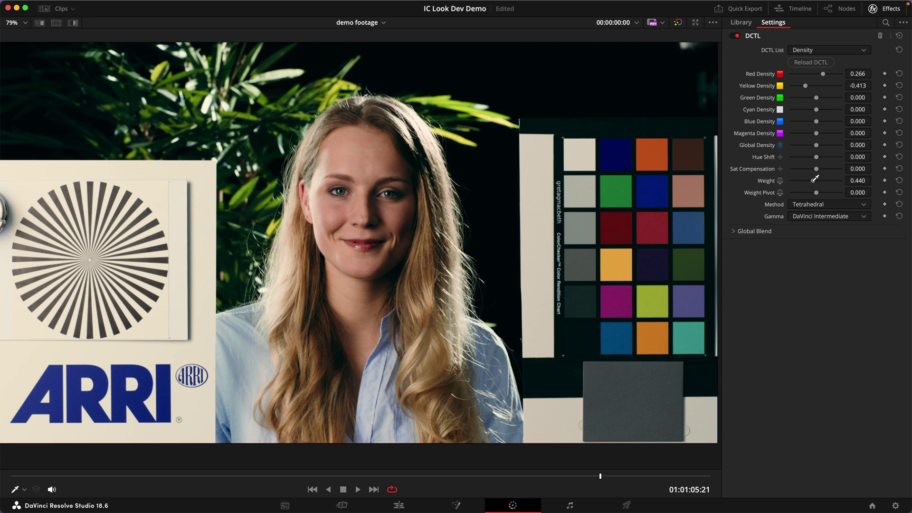
pyautogui.moveTo(817, 144); pyautogui.dragTo(836, 145)
pyautogui.moveTo(822, 190); pyautogui.dragTo(806, 191)
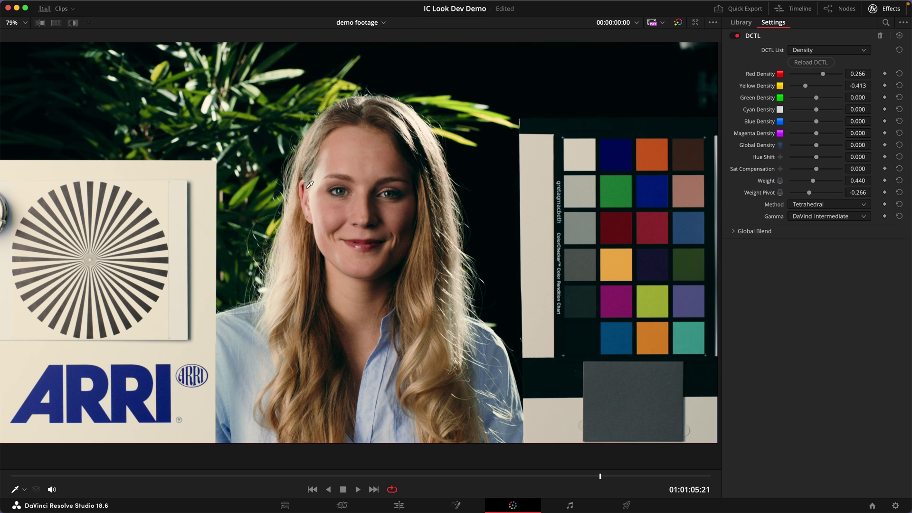
# Set the Density DCTL's Yellow Density to -0.174 while checking the skin and colour chart.
pyautogui.scroll(-2, 307, 186)
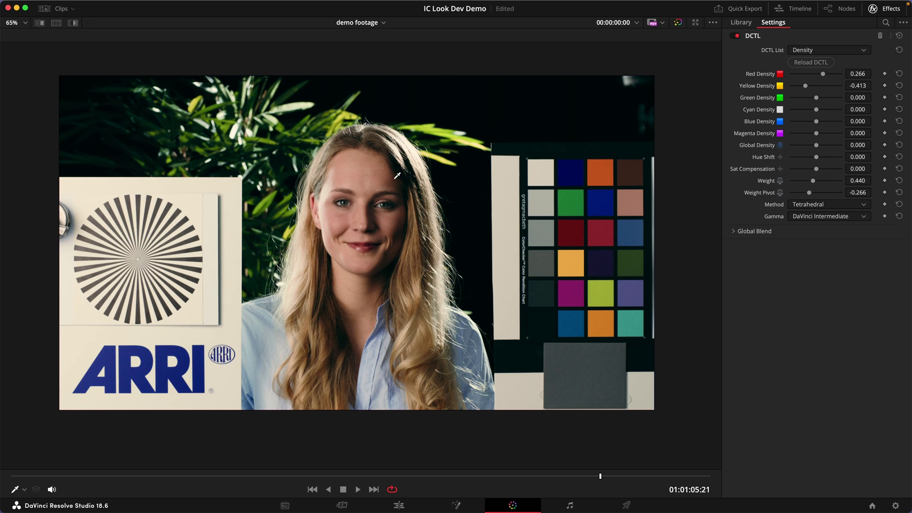
pyautogui.scroll(2, 341, 252)
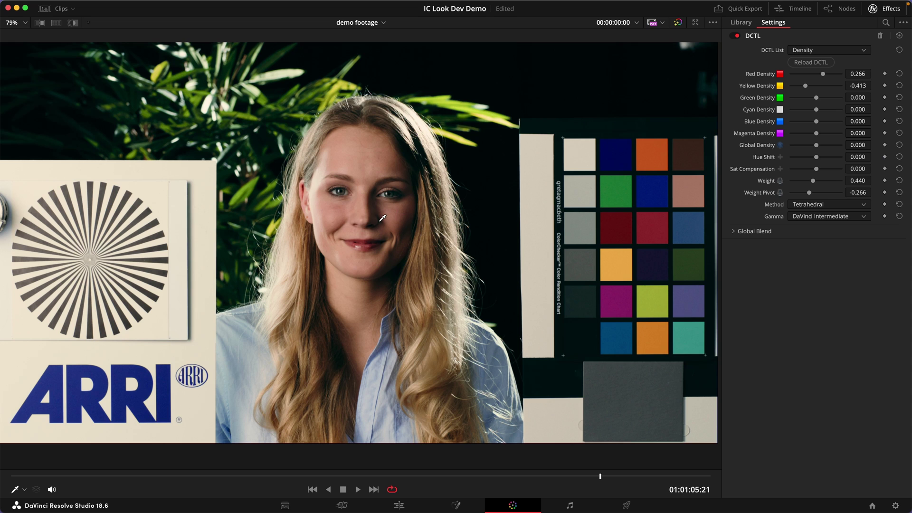
pyautogui.scroll(-1, 382, 218)
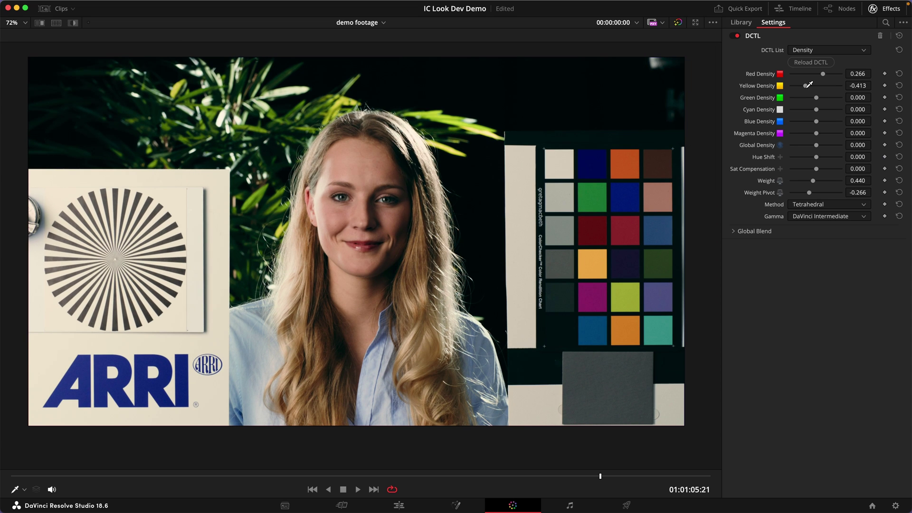
pyautogui.moveTo(809, 85); pyautogui.dragTo(814, 84)
pyautogui.scroll(-1, 518, 181)
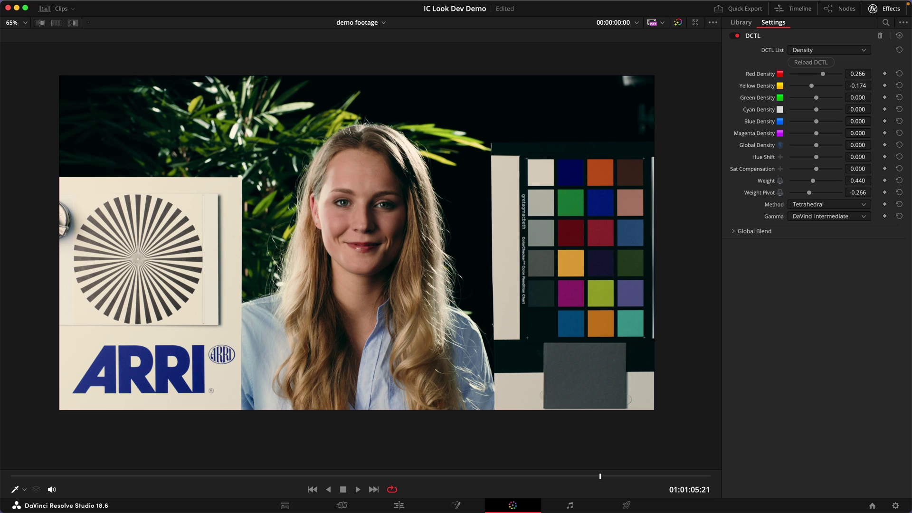
# Display the SAT SHAPER PLUS curve, set Saturation to -0.259 and Vibrancy to 0.450, and compare the image with the node off and on.
pyautogui.press('Up')
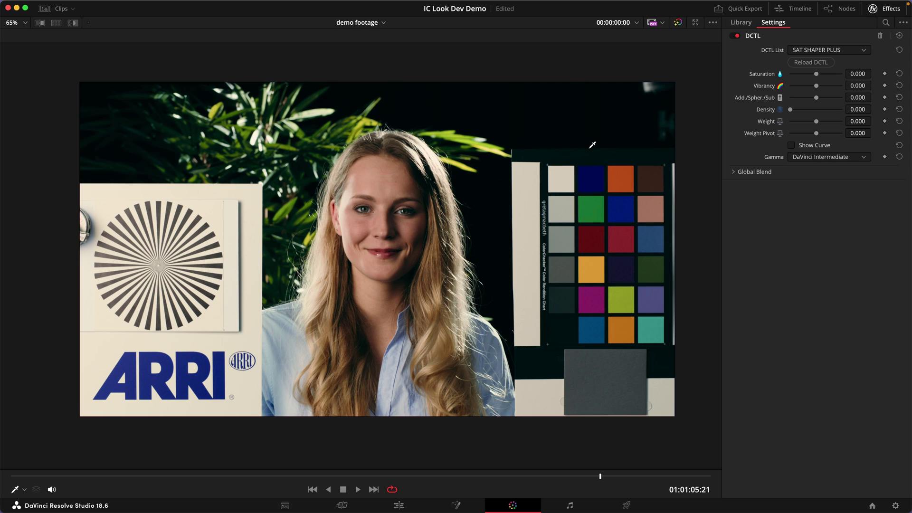
pyautogui.scroll(2, 582, 250)
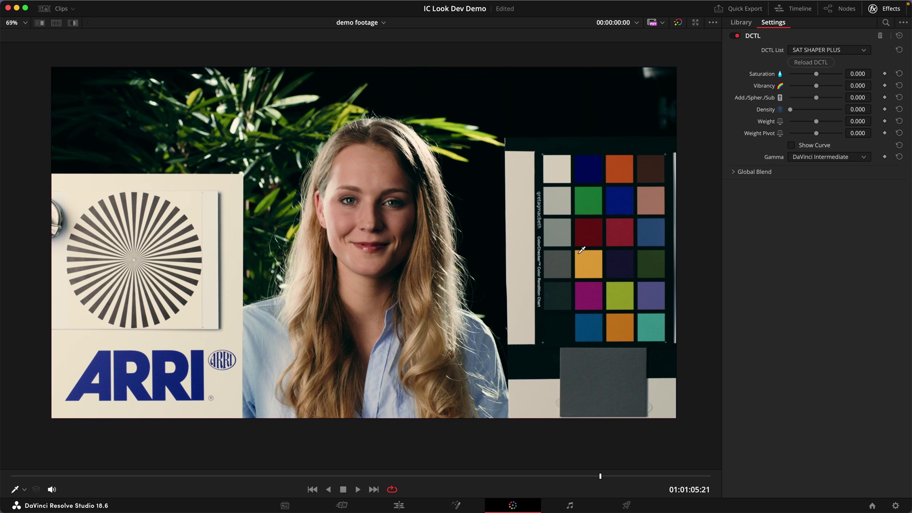
pyautogui.click(792, 145)
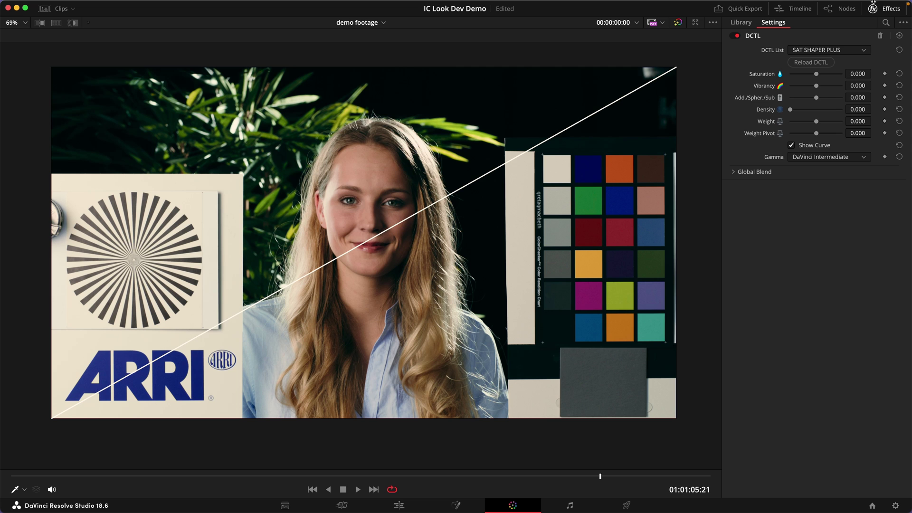
pyautogui.moveTo(817, 87); pyautogui.dragTo(875, 74)
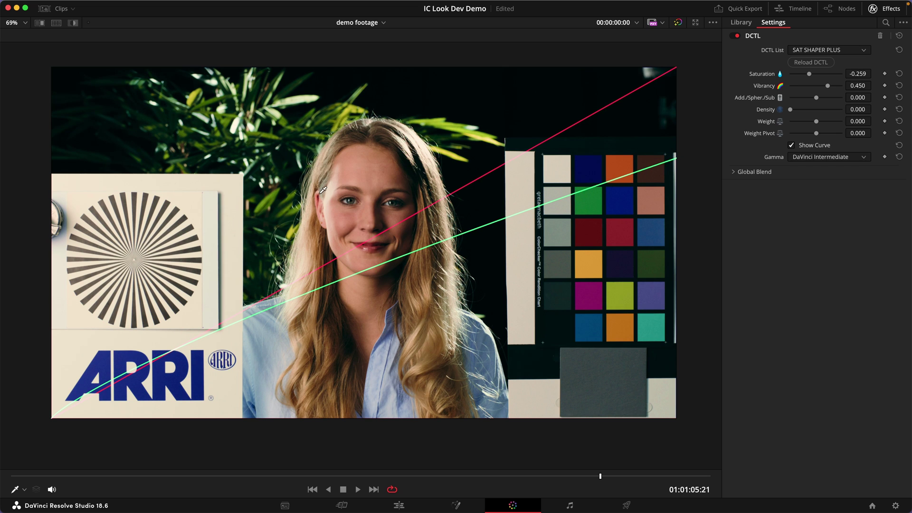
pyautogui.hotkey('shift', 'd')
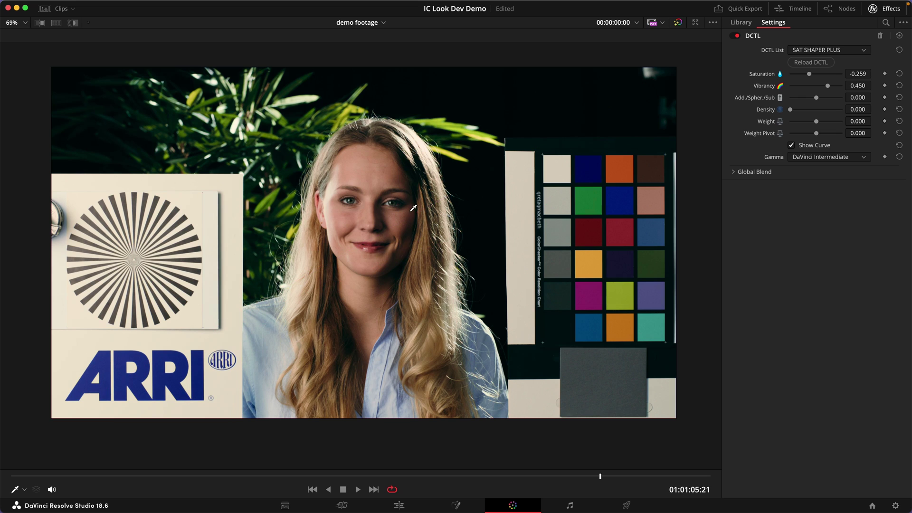
# Hide the saturation curve and set Add./Spher./Sub to 0.211 after testing the extremes -1.000 and 1.000.
pyautogui.click(792, 145)
pyautogui.moveTo(819, 96); pyautogui.dragTo(777, 97)
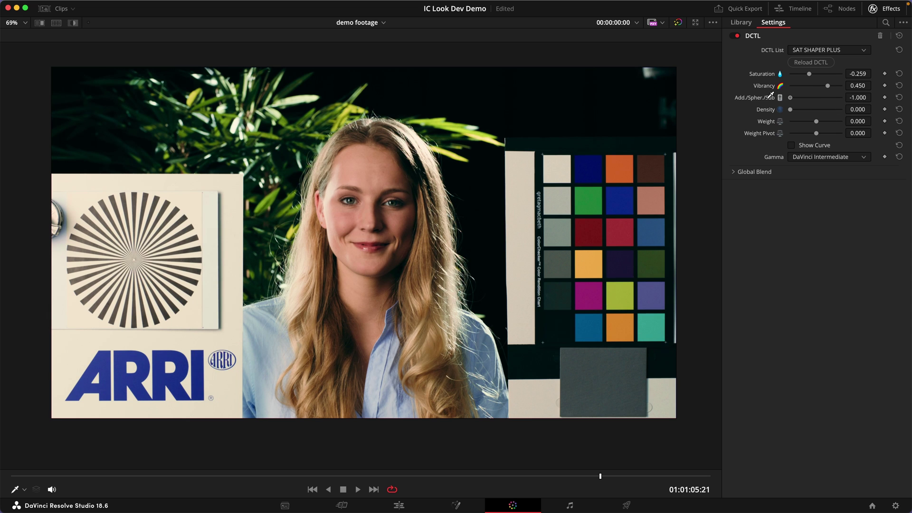
pyautogui.moveTo(773, 97); pyautogui.dragTo(845, 94)
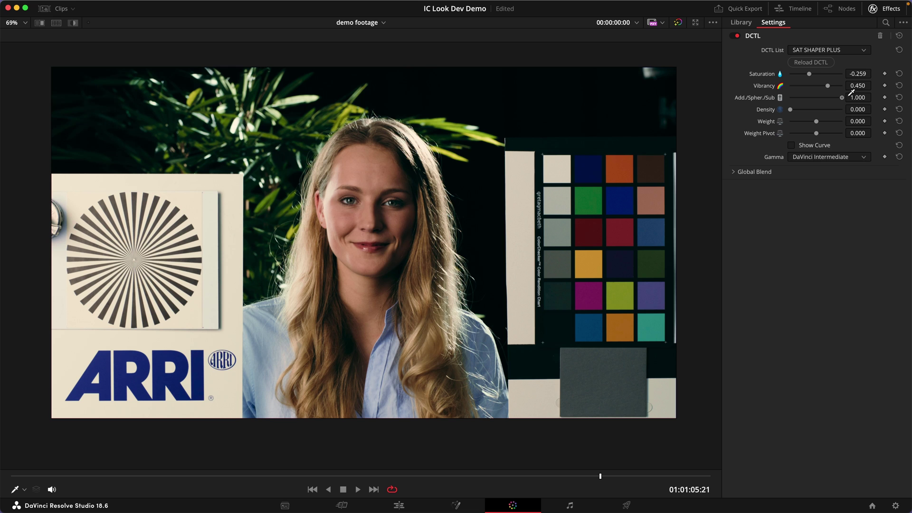
pyautogui.moveTo(844, 94); pyautogui.dragTo(824, 98)
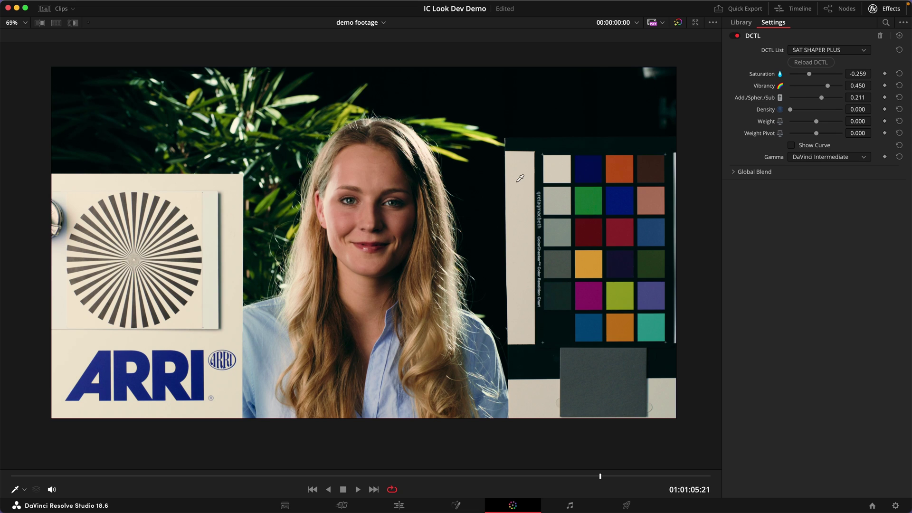
# Refine SAT SHAPER PLUS to Saturation -0.254, Vibrancy 0.437 and Weight -0.358, and set its global Blend to 0.762.
pyautogui.scroll(-2, 520, 178)
pyautogui.scroll(1, 521, 178)
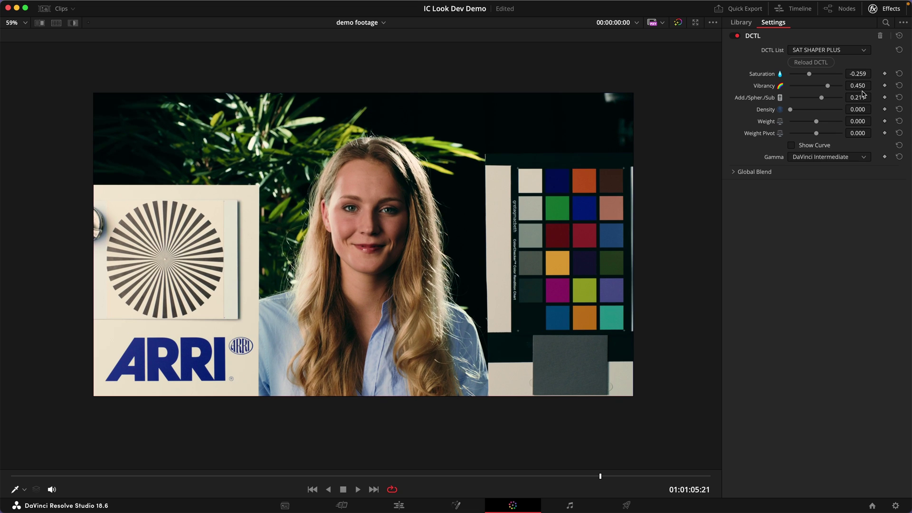
pyautogui.moveTo(864, 88); pyautogui.dragTo(875, 72)
pyautogui.click(754, 171)
pyautogui.moveTo(790, 185); pyautogui.dragTo(830, 183)
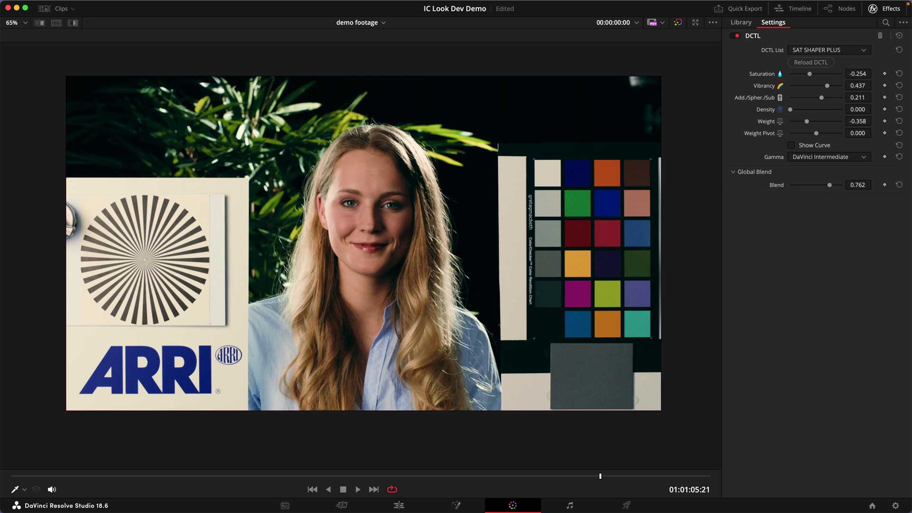
# Select the five look nodes from SAT to TONE CURVE and compare the portrait with them off and on.
pyautogui.hotkey('alt', 'f')
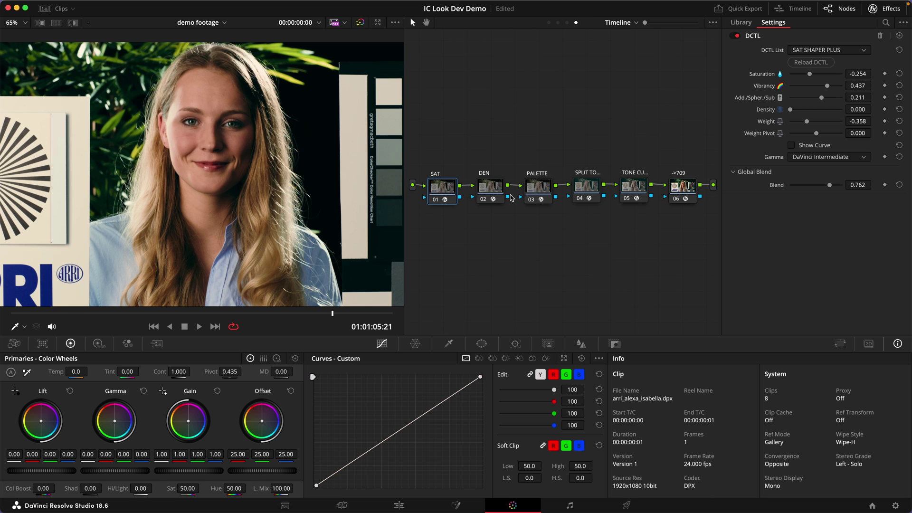
pyautogui.moveTo(433, 147); pyautogui.dragTo(621, 248)
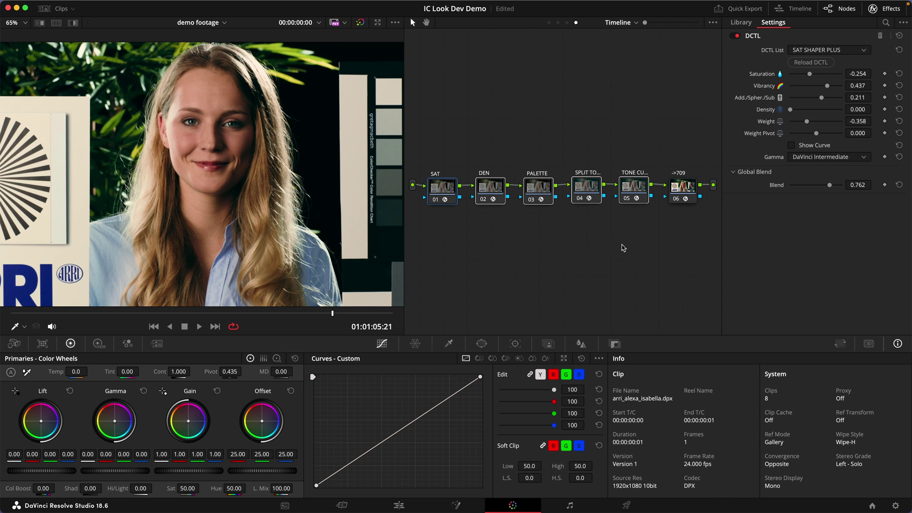
pyautogui.hotkey('alt', 'f')
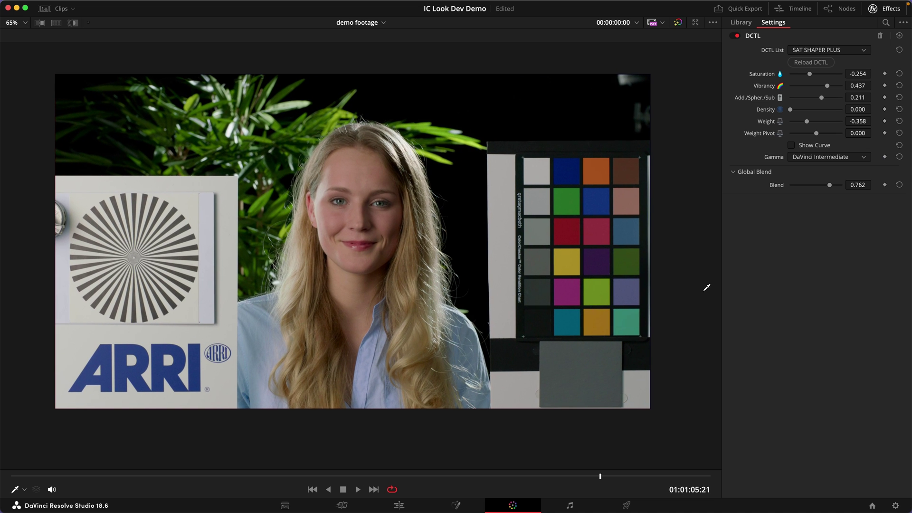
pyautogui.press('super+d')
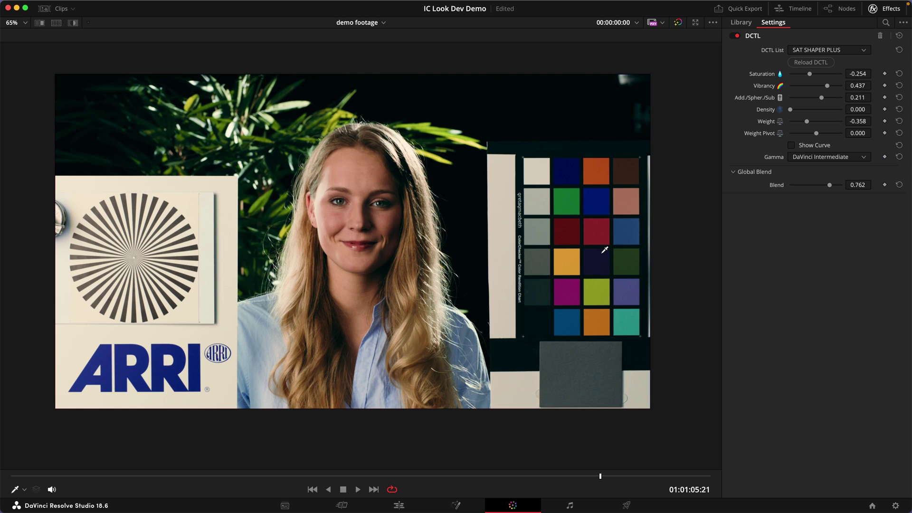
# Check the look on the fruit basket and stained-glass clips by switching the look nodes off and on.
pyautogui.press('Up')
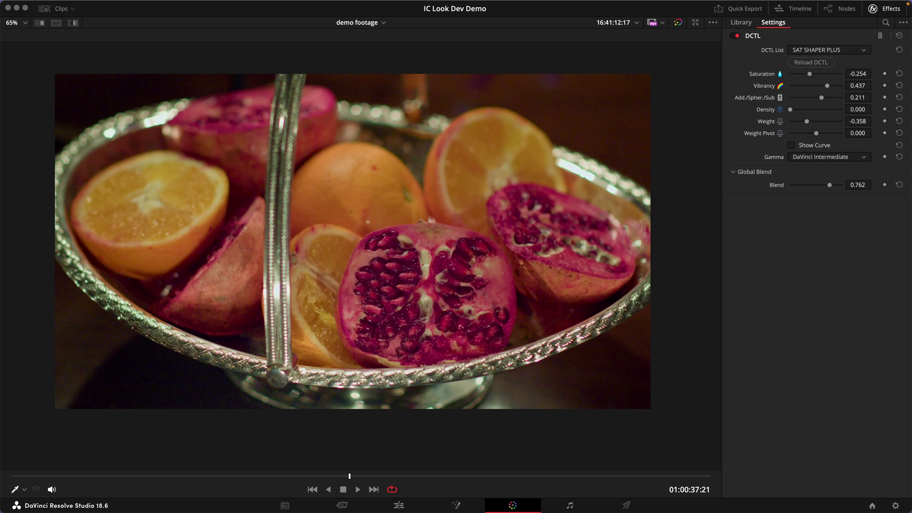
pyautogui.hotkey('alt', 'f')
pyautogui.hotkey('alt', 'f')
pyautogui.press('super+d')
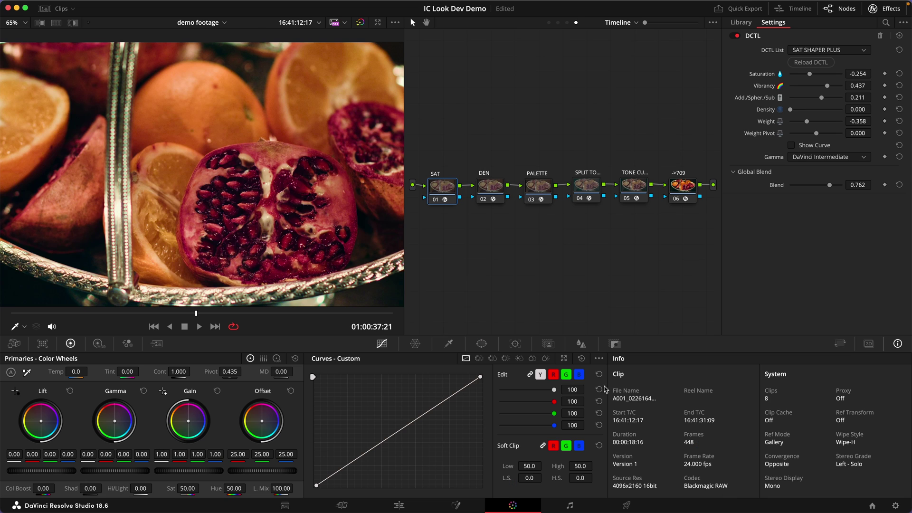
pyautogui.hotkey('alt', 'f')
pyautogui.scroll(-5, 382, 183)
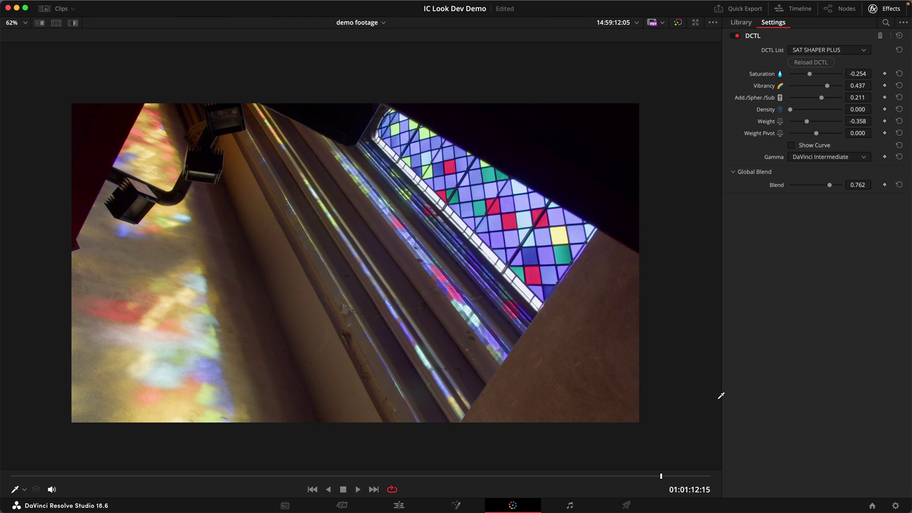
pyautogui.hotkey('ctrl', 'd')
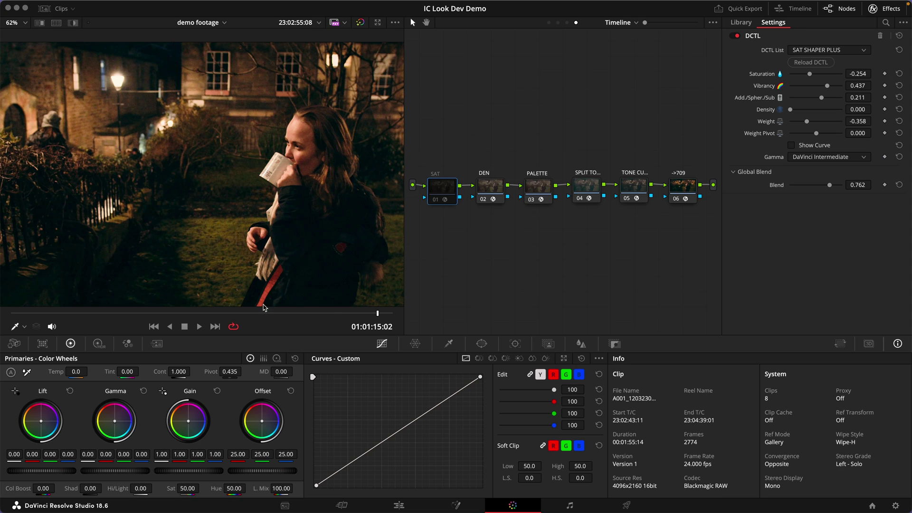
# Select the five look nodes again and compare the night garden clip with the look off and on.
pyautogui.moveTo(429, 138); pyautogui.dragTo(625, 266)
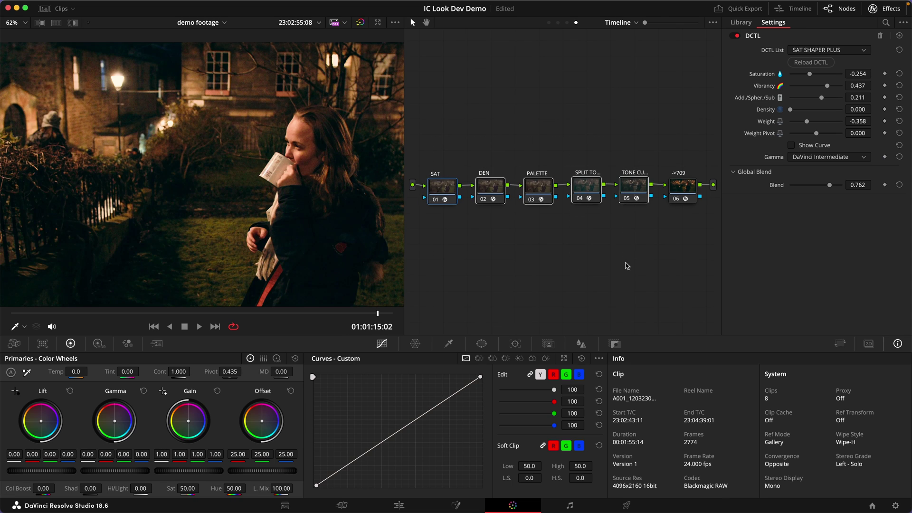
pyautogui.hotkey('alt', 'f')
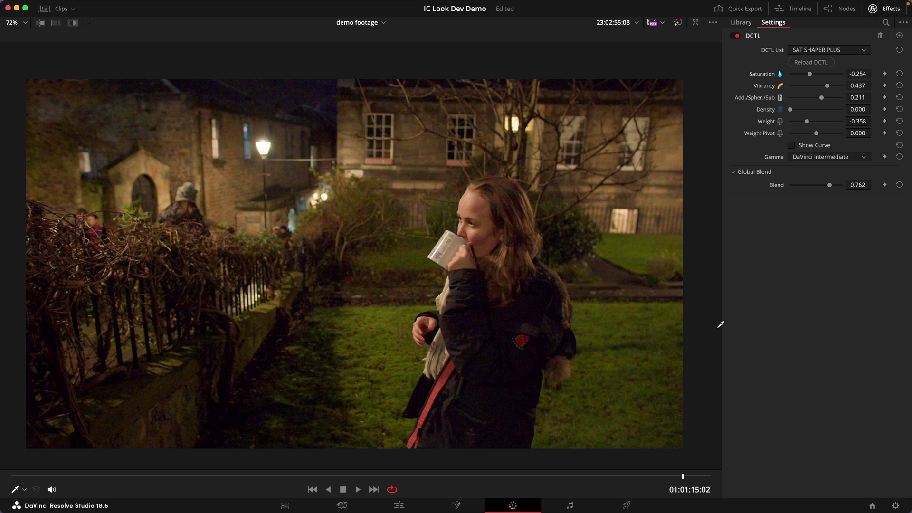
pyautogui.hotkey('shift', 'd')
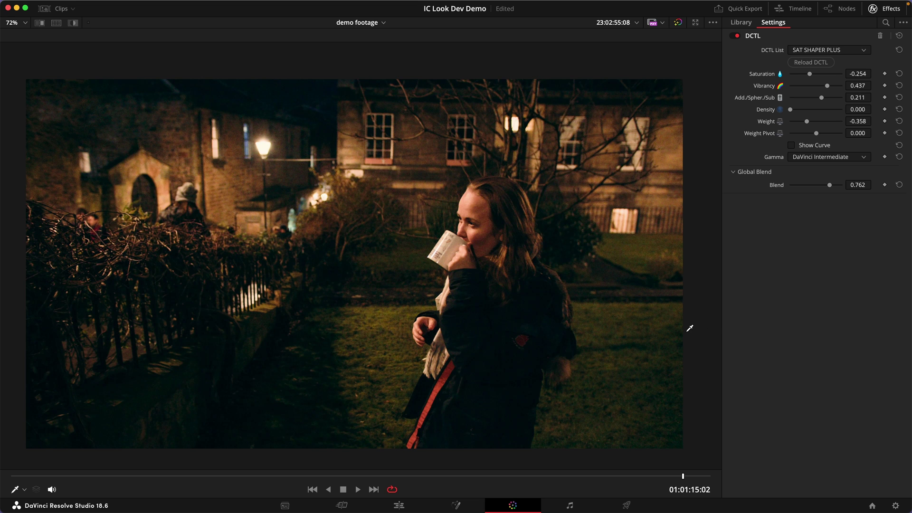